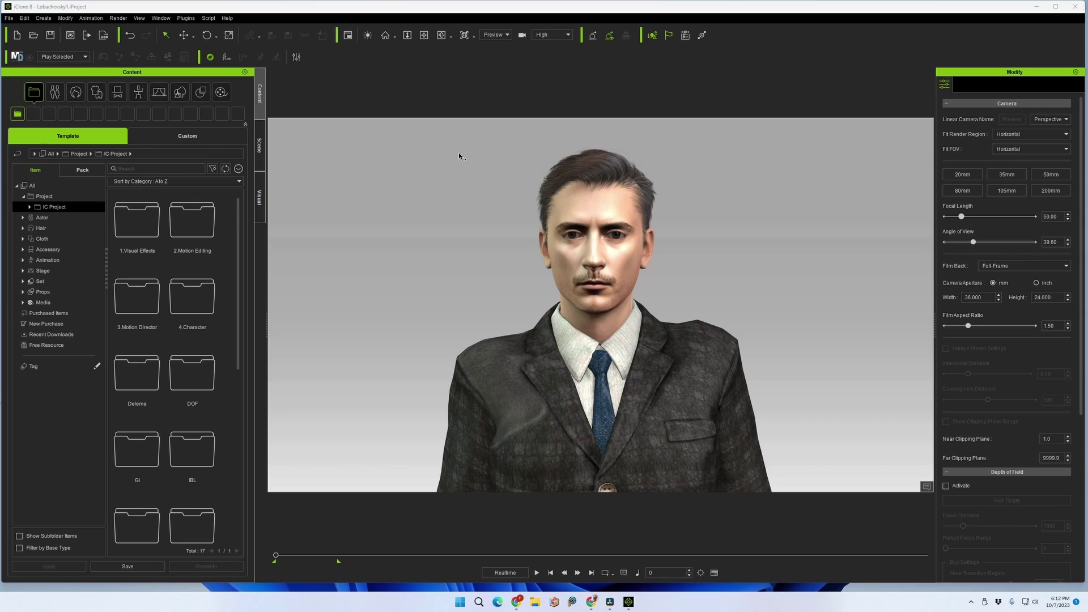
Step: Deactivate the 2D background image in the project settings, leaving only the plain background colour behind the character
click(260, 149)
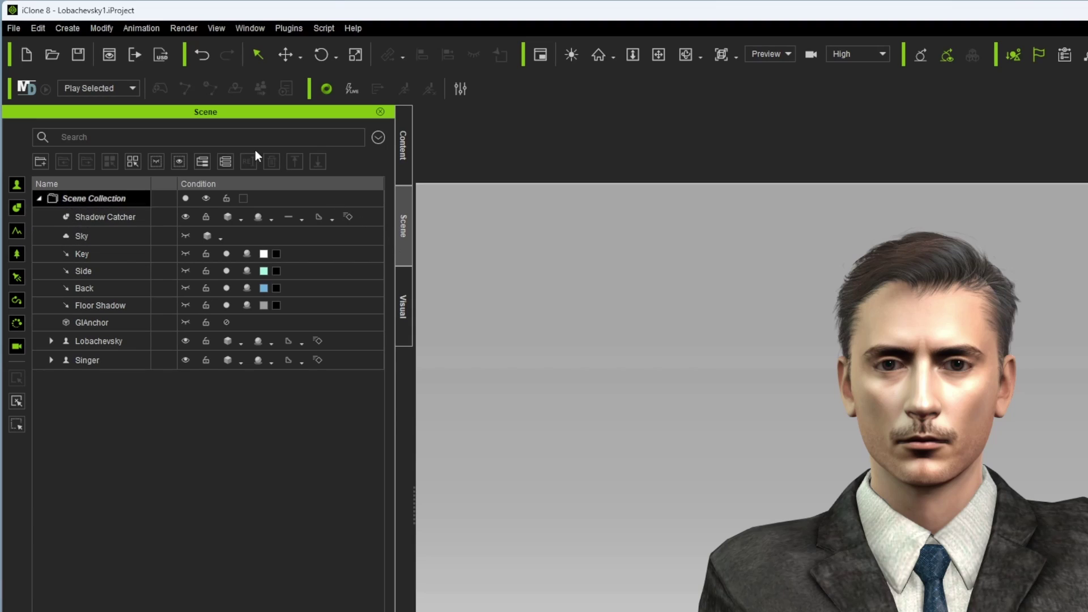
click(36, 29)
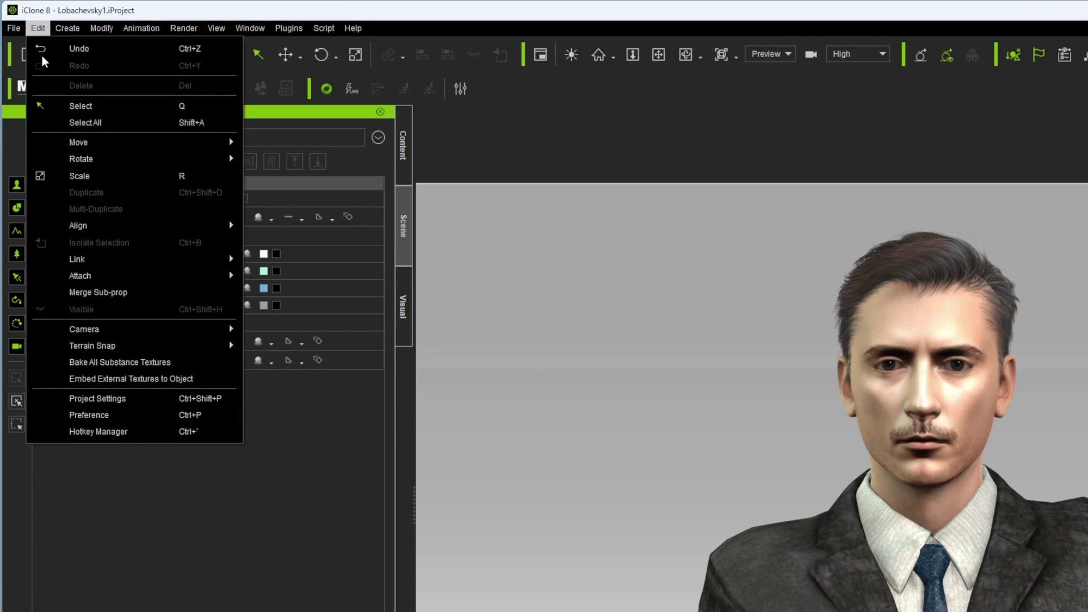
click(131, 400)
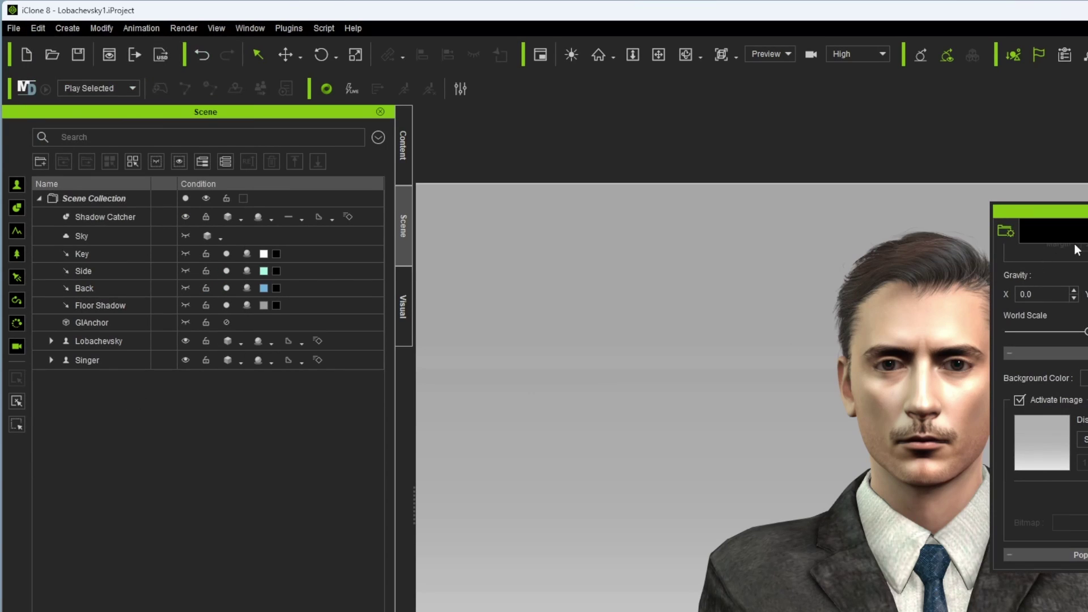
drag(1037, 211, 466, 123)
mouse_move(595, 307)
mouse_down()
mouse_move(589, 160)
mouse_move(604, 323)
mouse_up()
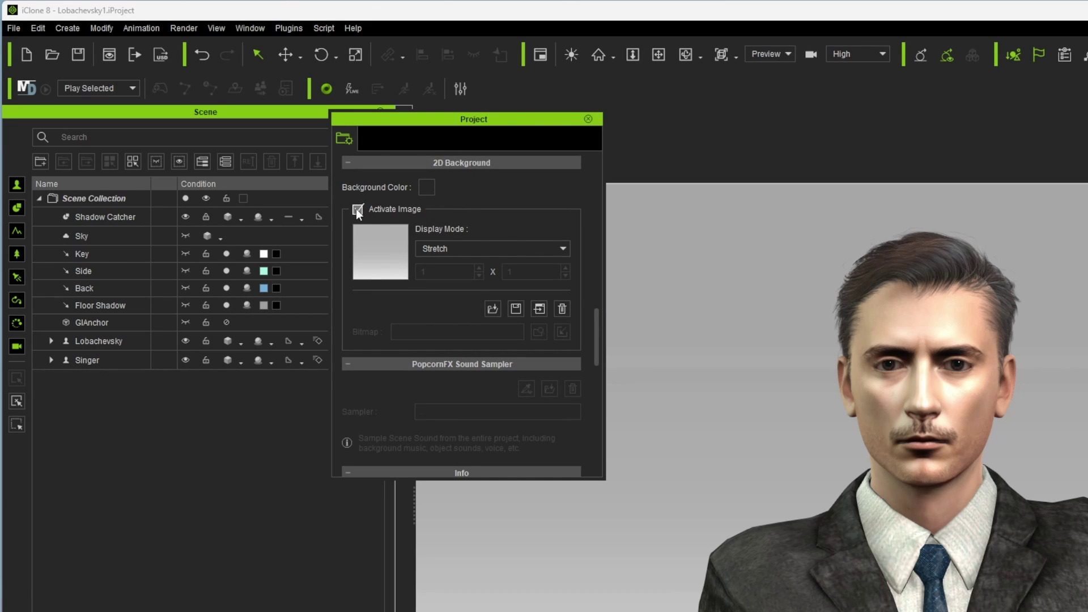
click(390, 230)
click(357, 209)
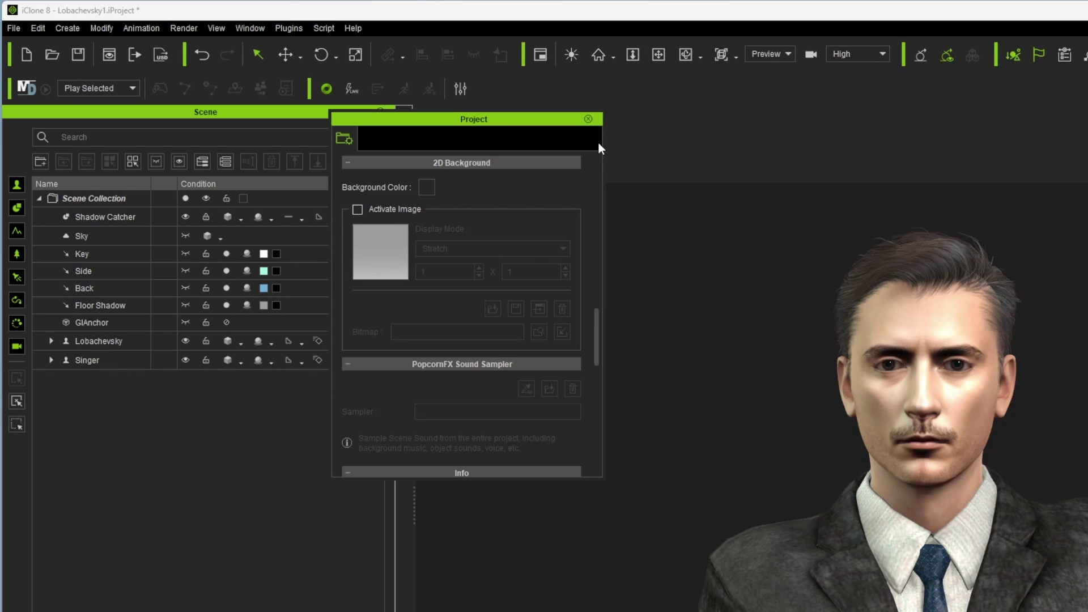
click(589, 119)
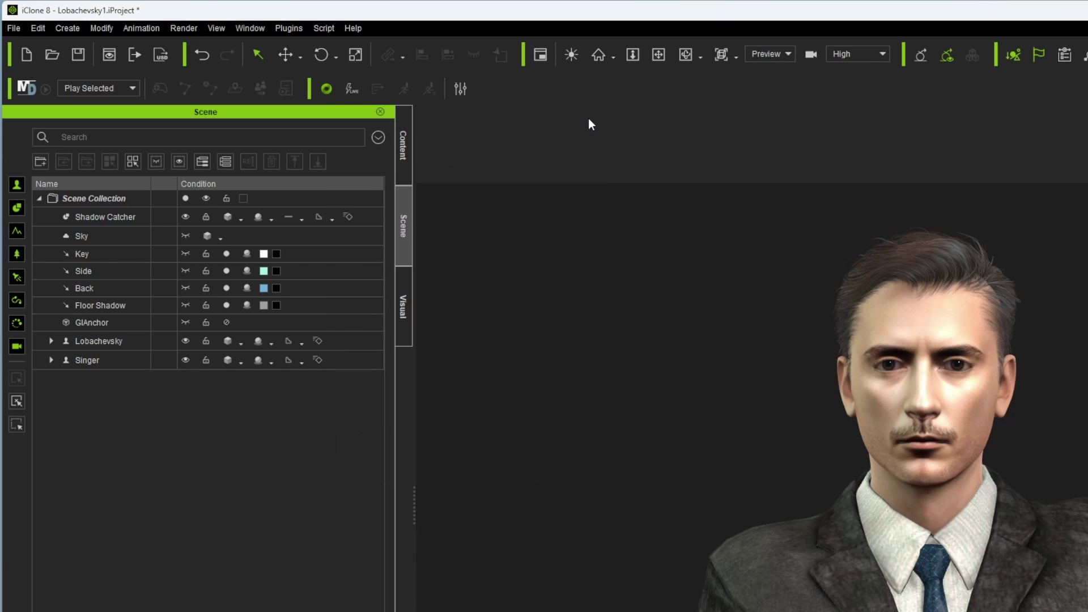
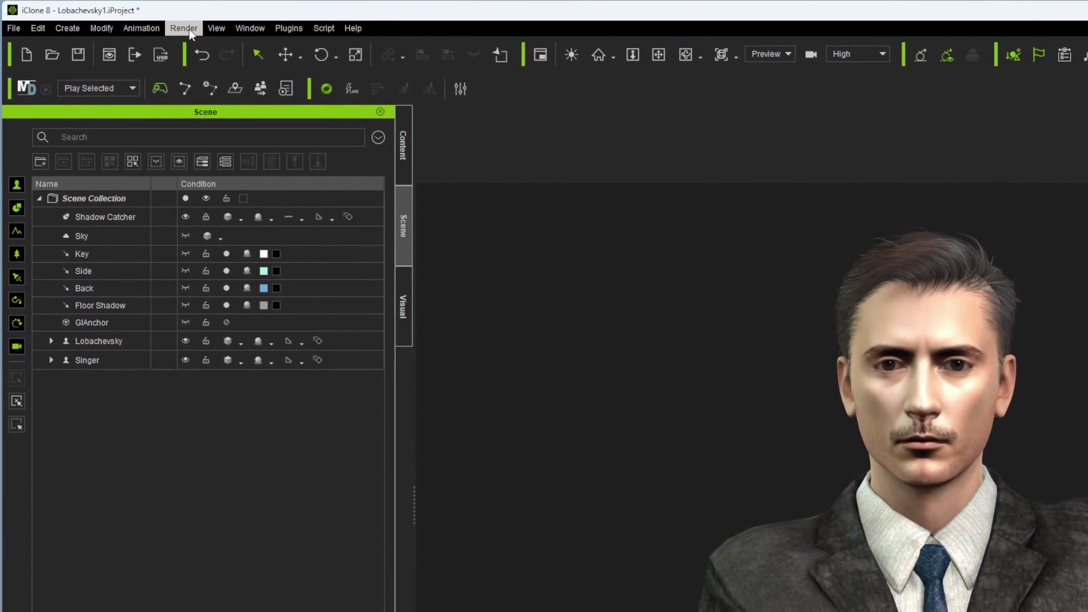
Step: Render the scene as a MOV video, replacing the existing Loba-test2-for-alpha.mov, and decline opening the exported file
click(121, 18)
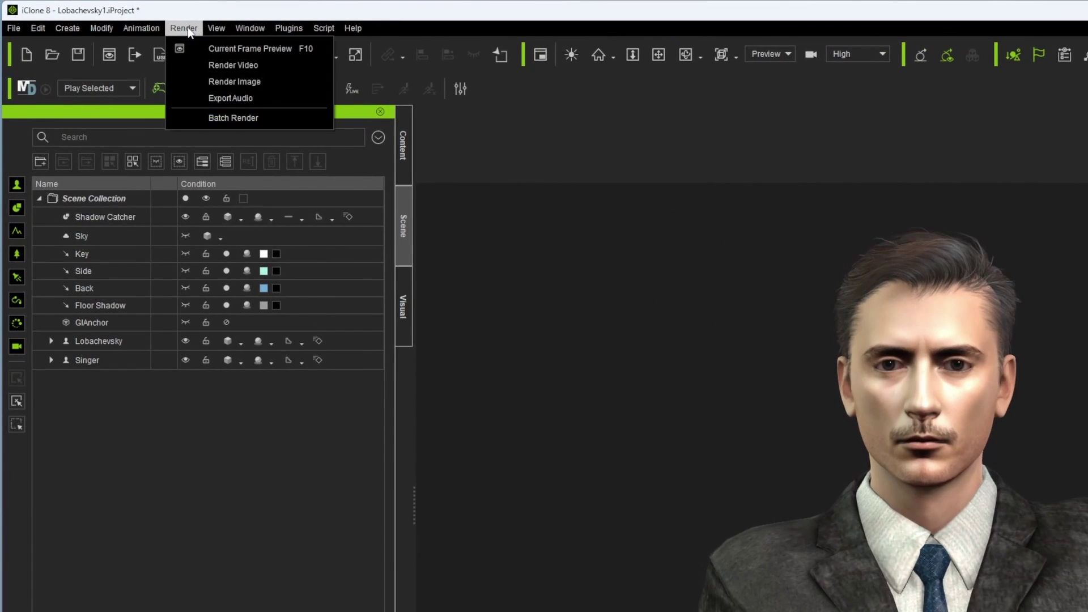
click(224, 66)
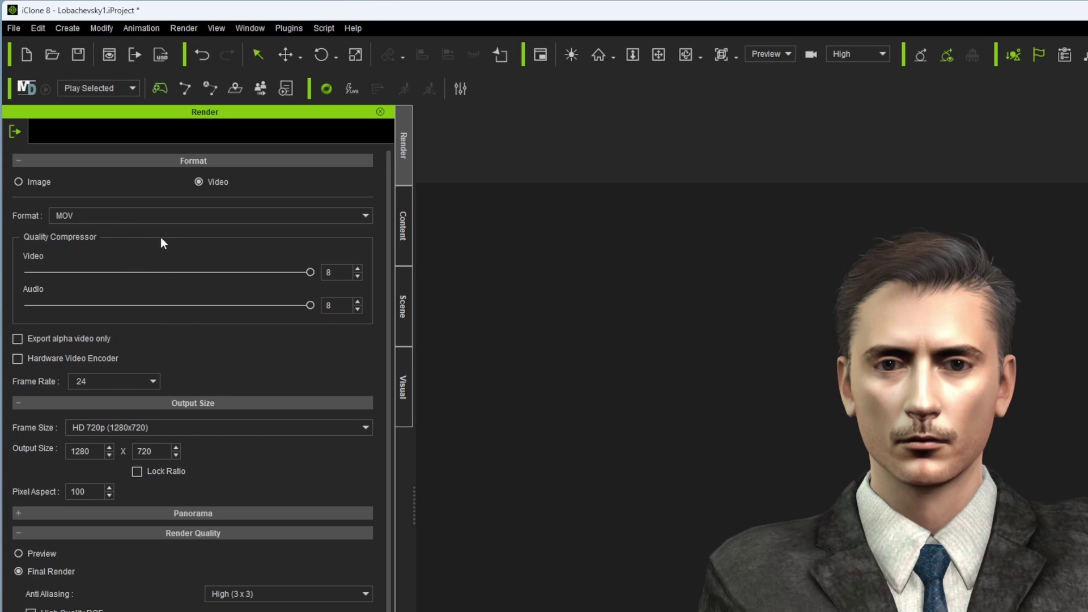
scroll(251, 365, down, 1)
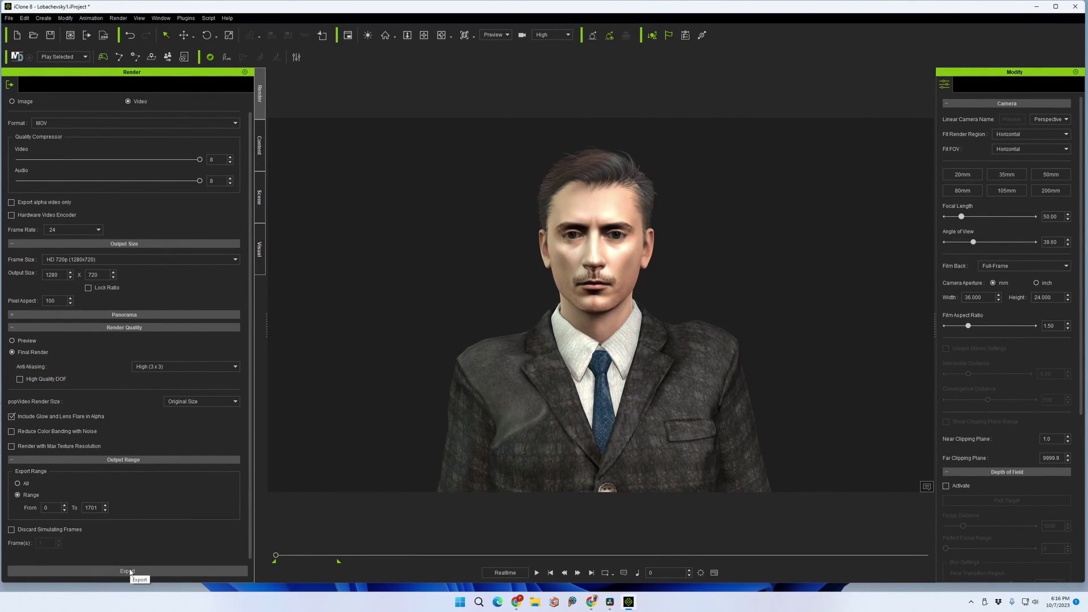
click(129, 572)
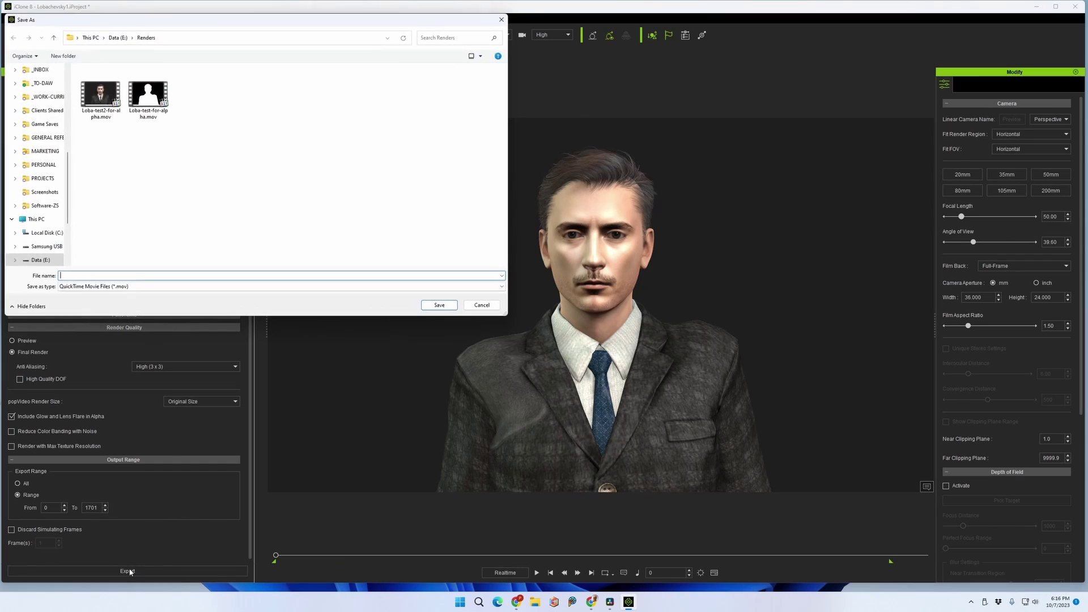
click(106, 102)
drag(212, 26, 482, 66)
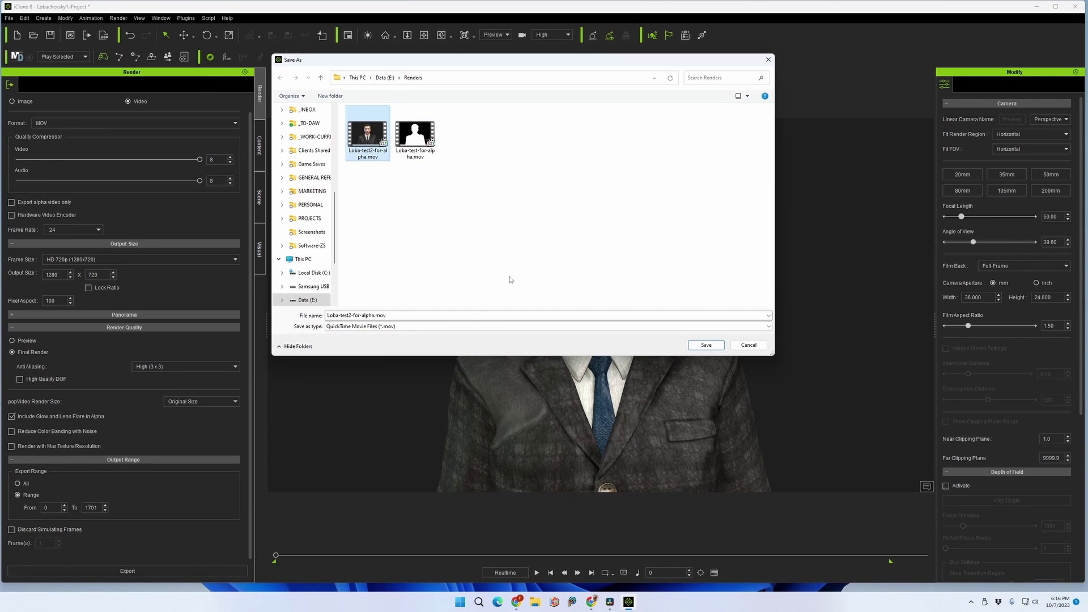
click(706, 346)
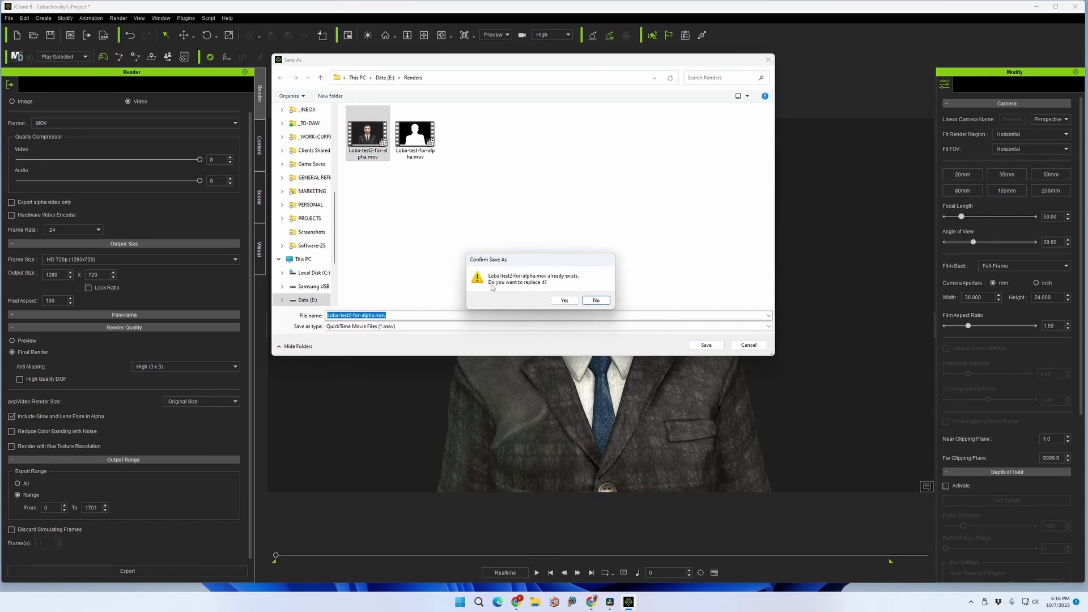
click(563, 302)
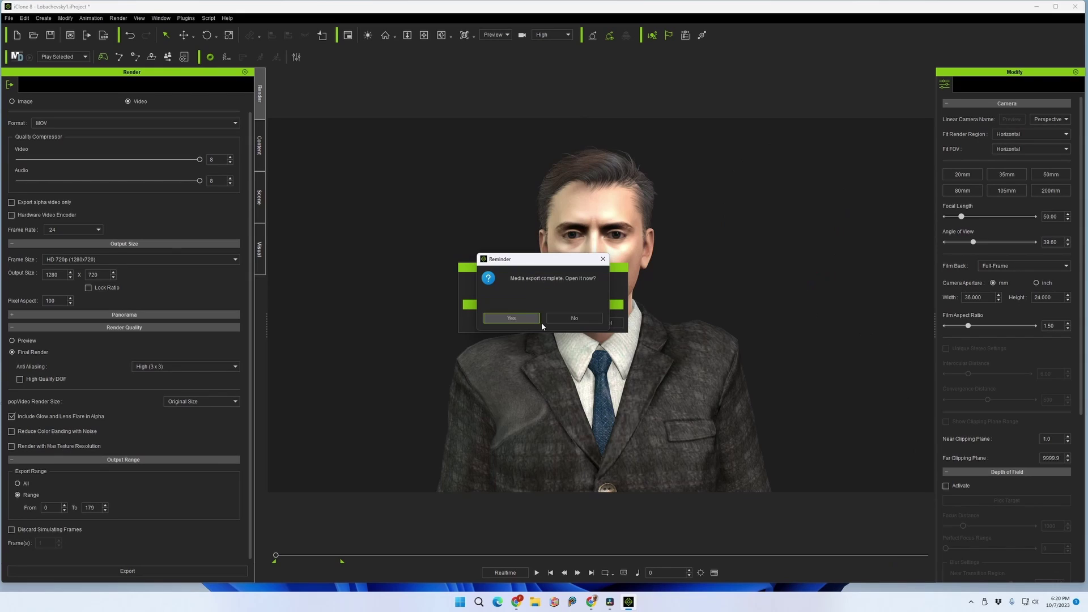
drag(520, 261, 516, 172)
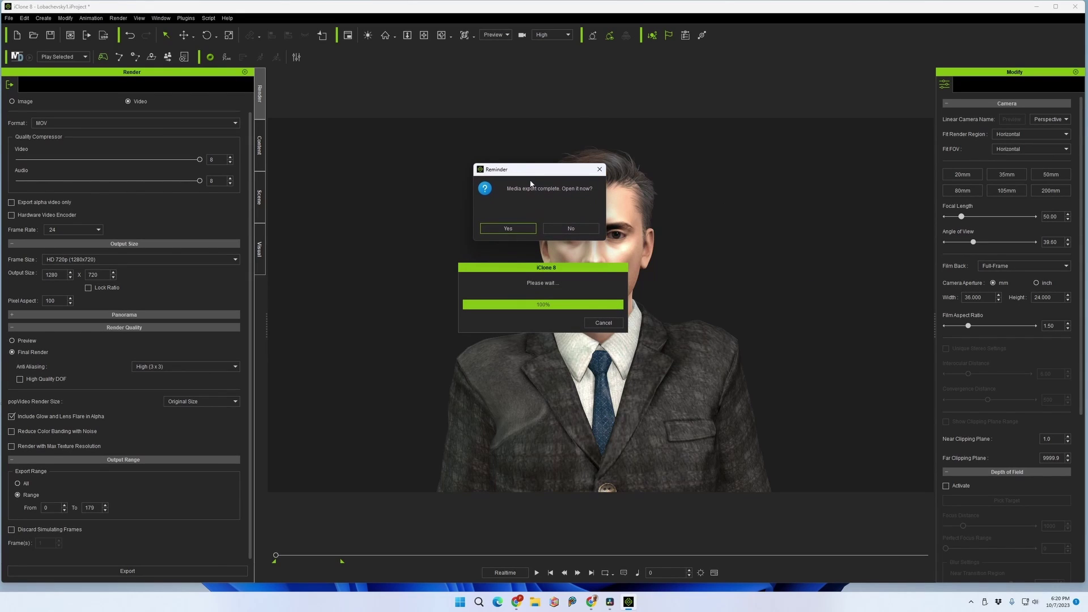
click(570, 228)
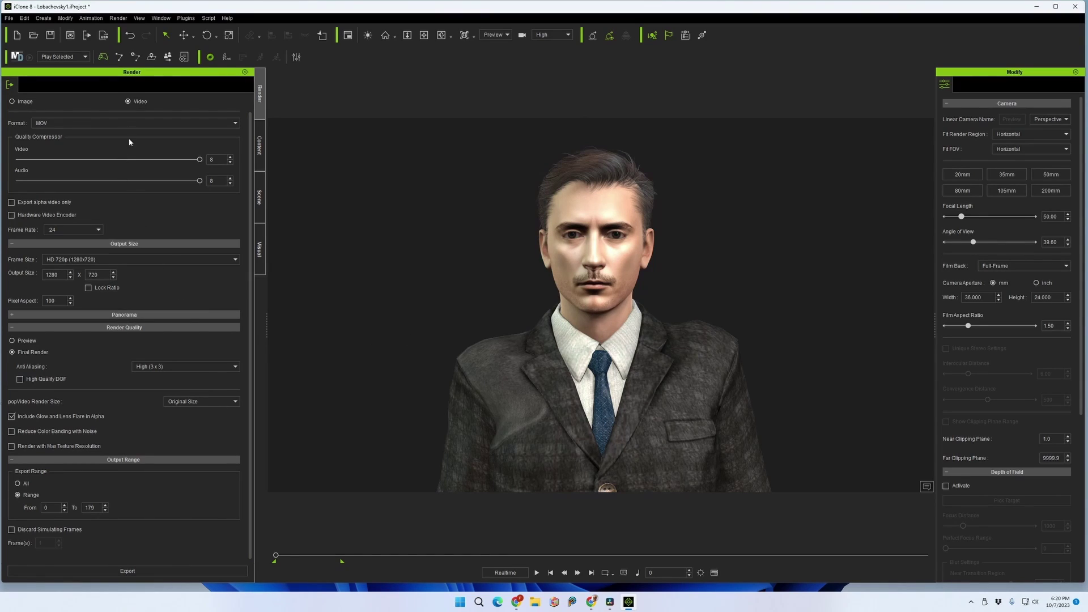
Step: Export an alpha-only video, replacing Loba-test-for-alpha.mov, and decline opening the exported file
scroll(131, 200, up, 1)
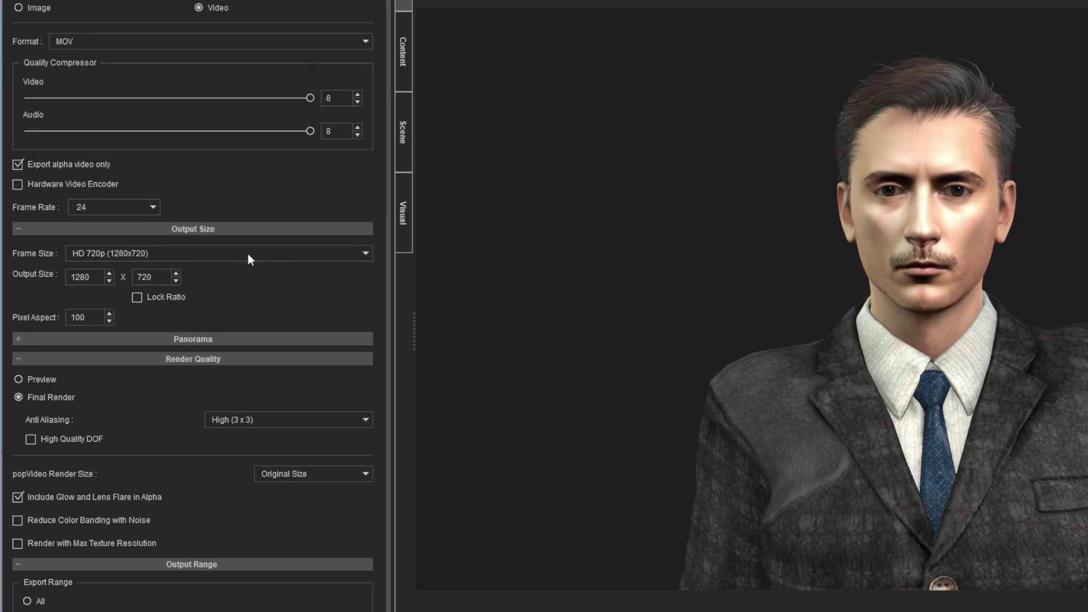
scroll(247, 253, down, 1)
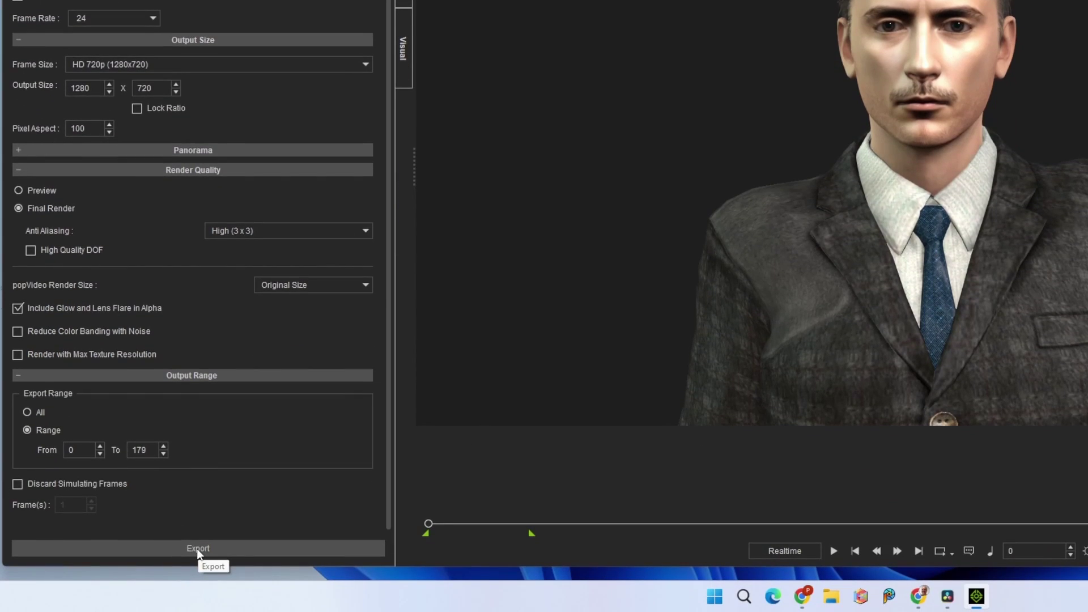
click(197, 549)
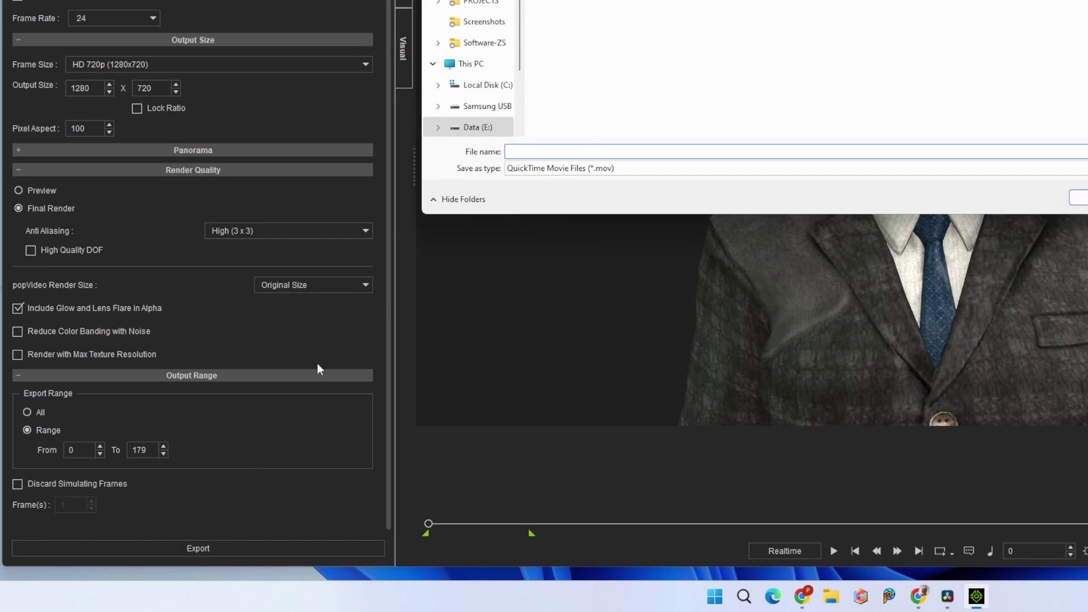
text(Loba-test-for-alpha.mov)
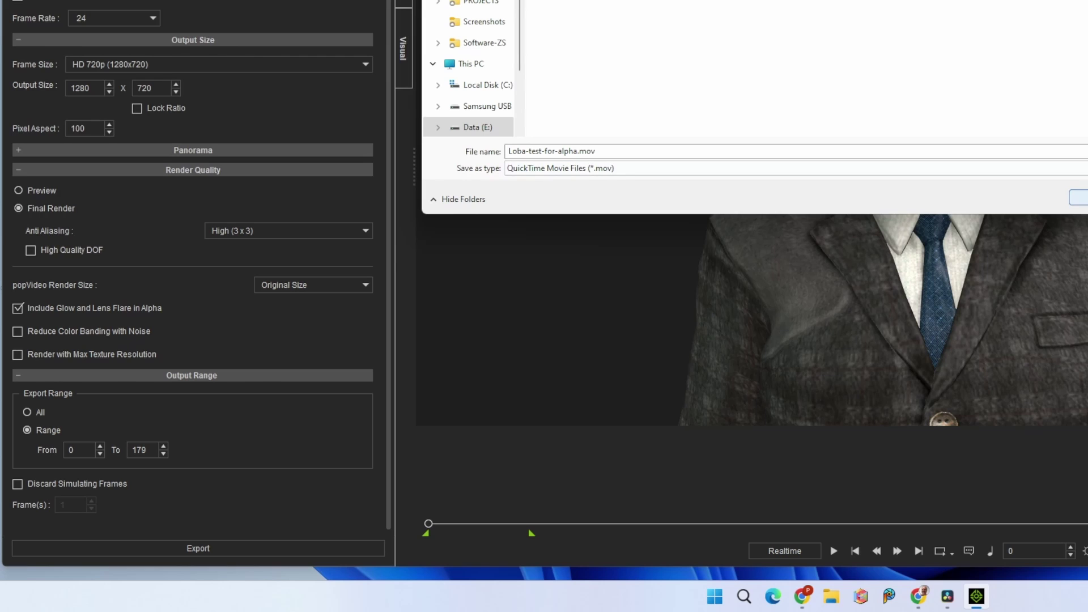
click(1080, 198)
click(863, 129)
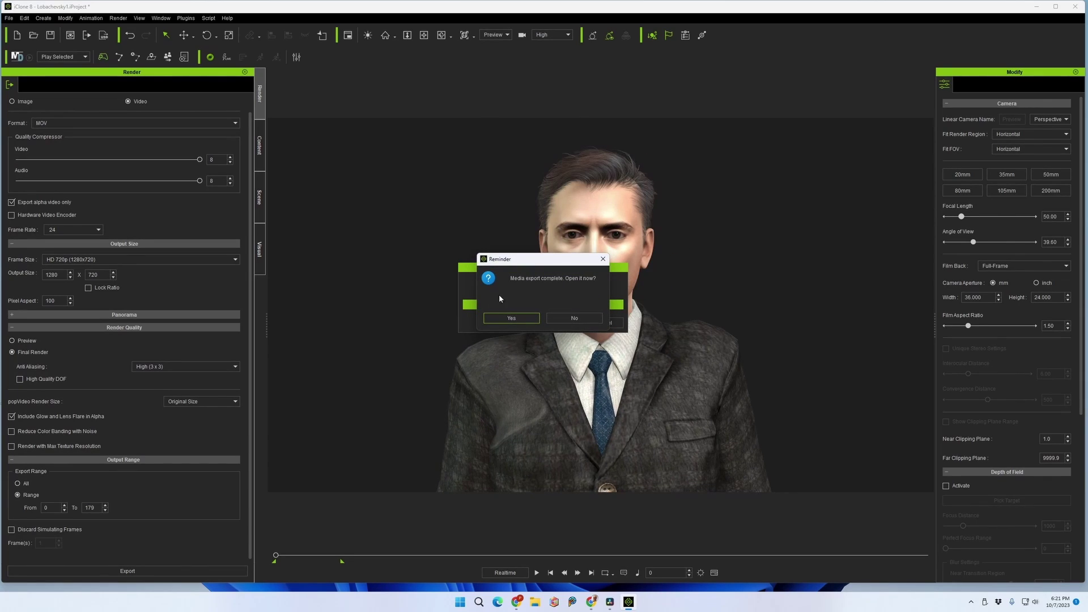
drag(533, 262, 532, 174)
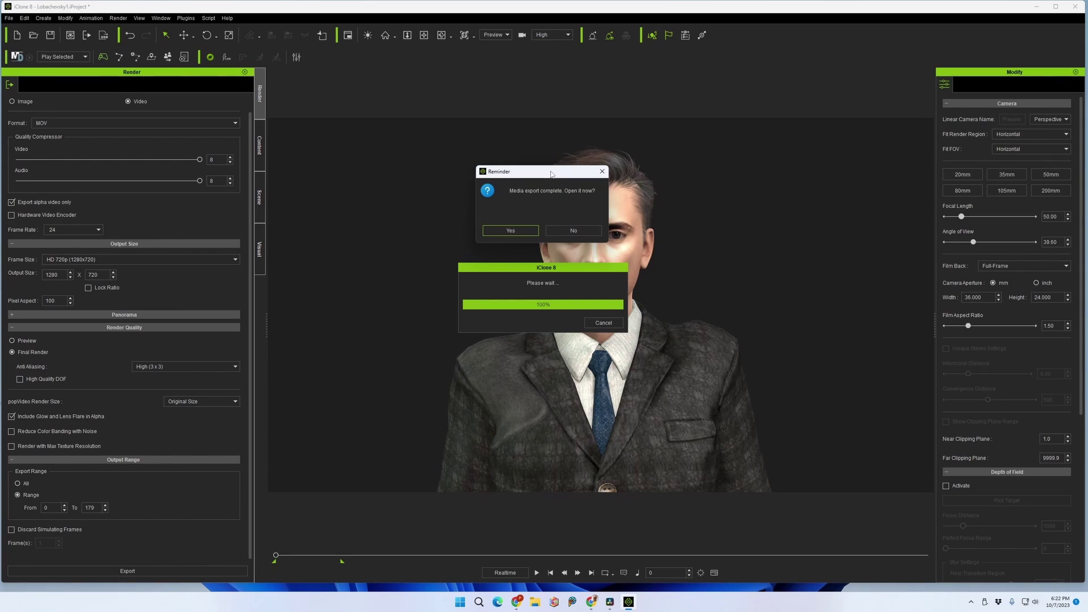
drag(550, 174, 555, 173)
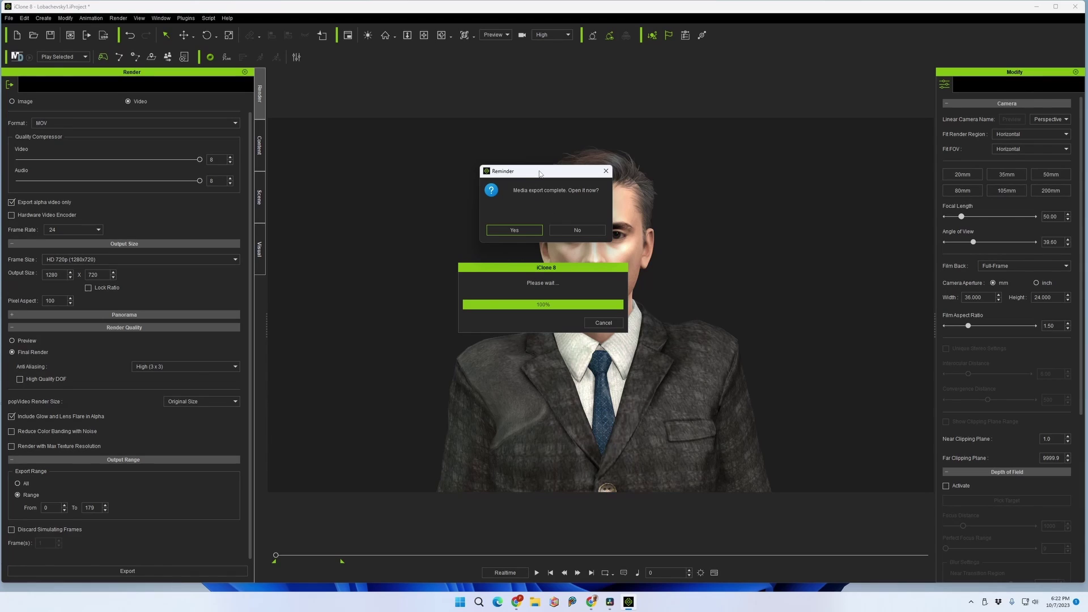
drag(540, 173, 542, 173)
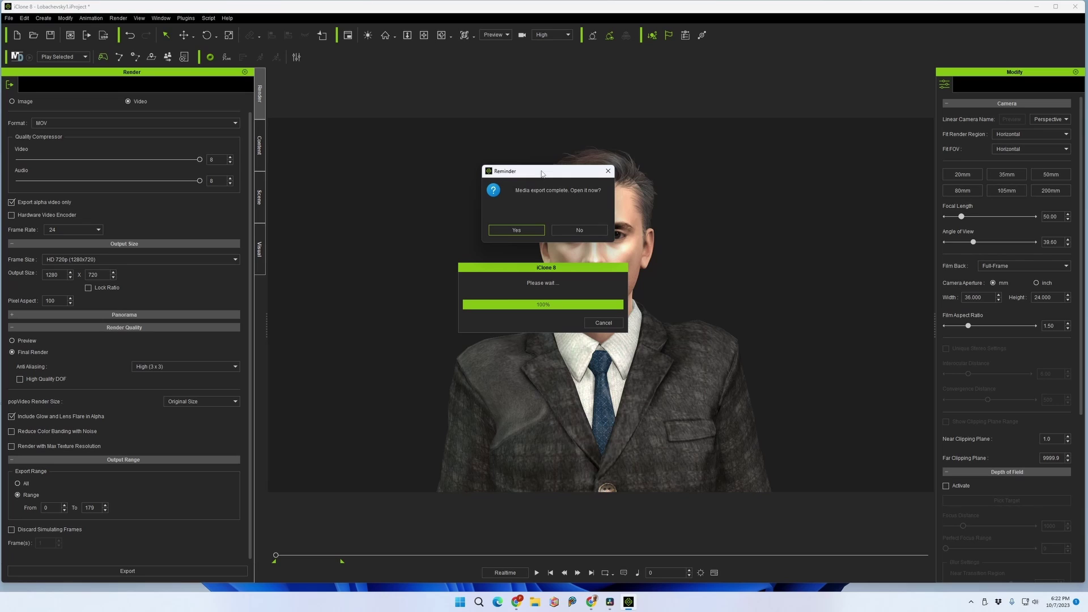
click(581, 232)
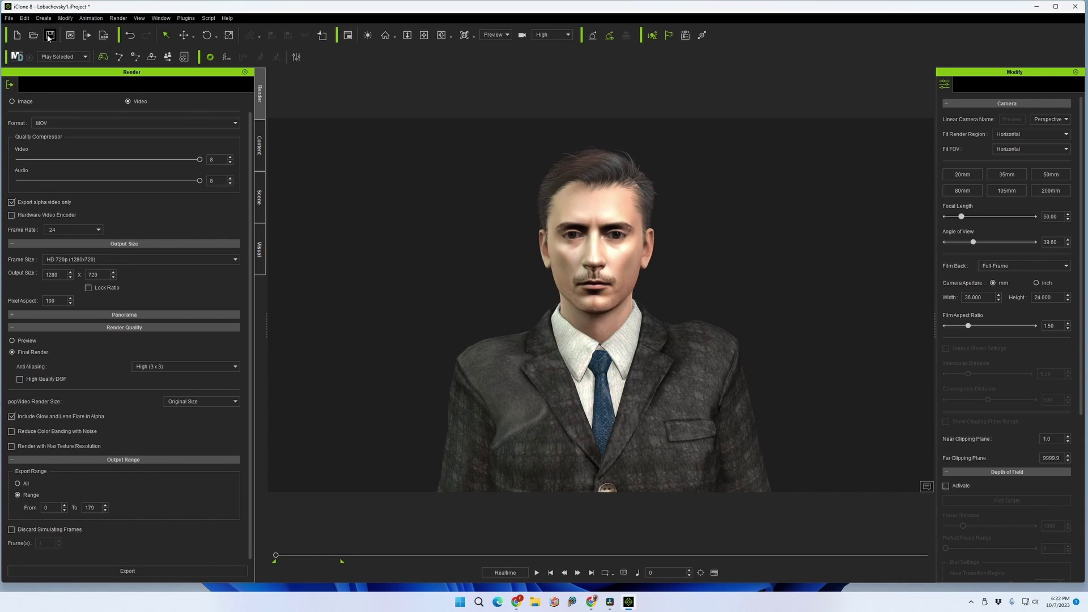
Step: Turn off alpha-only export and save the project
click(11, 203)
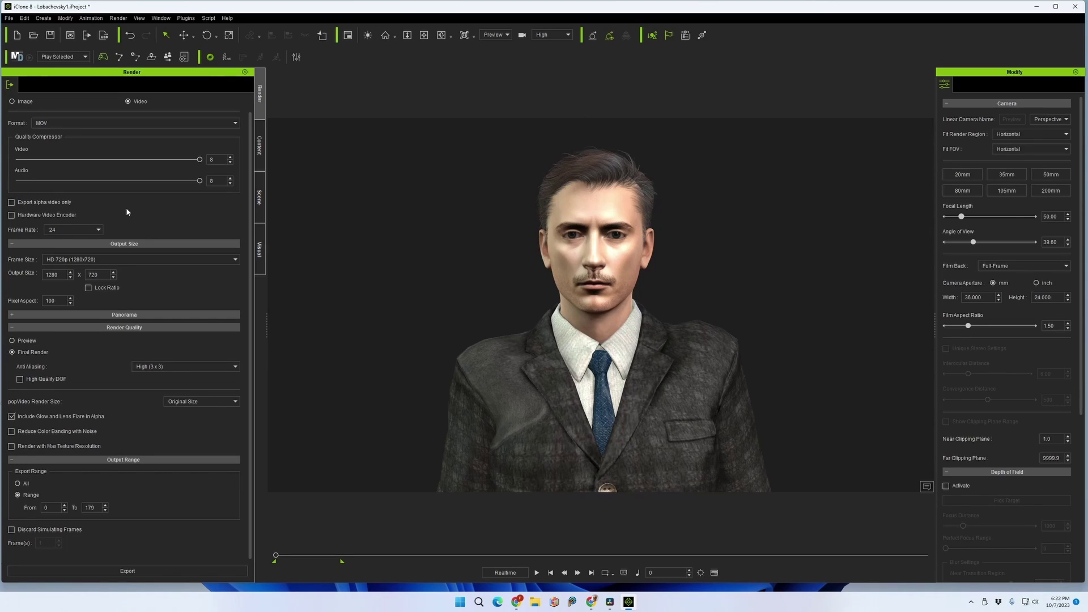
click(50, 37)
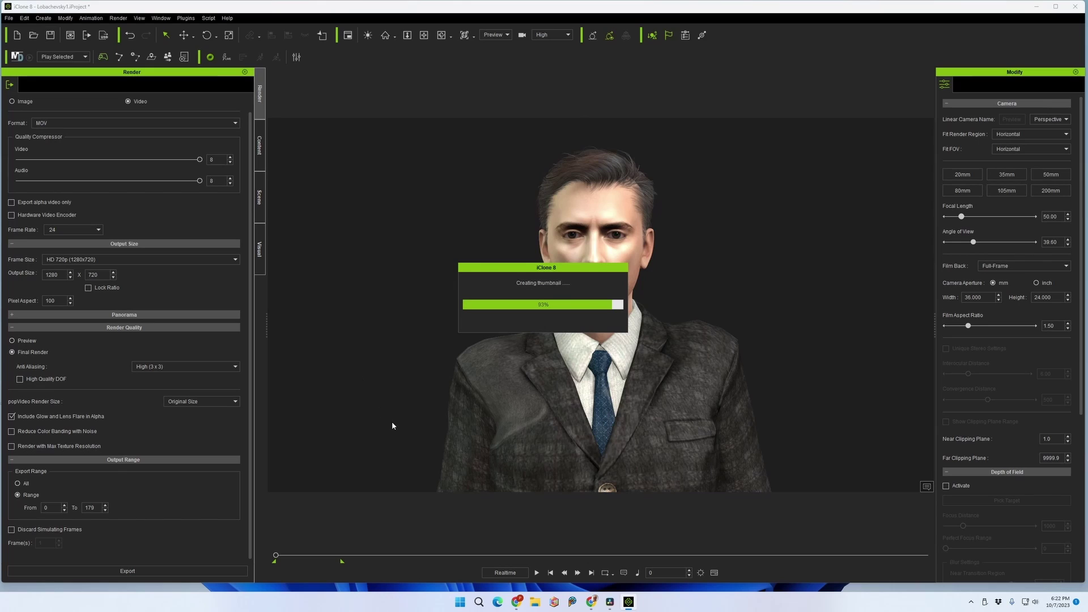
Step: Switch to DaVinci Resolve, place Loba-test-for-alpha2.mov on a new top video track at 01:02:26:07, and scrub through the clip
click(610, 602)
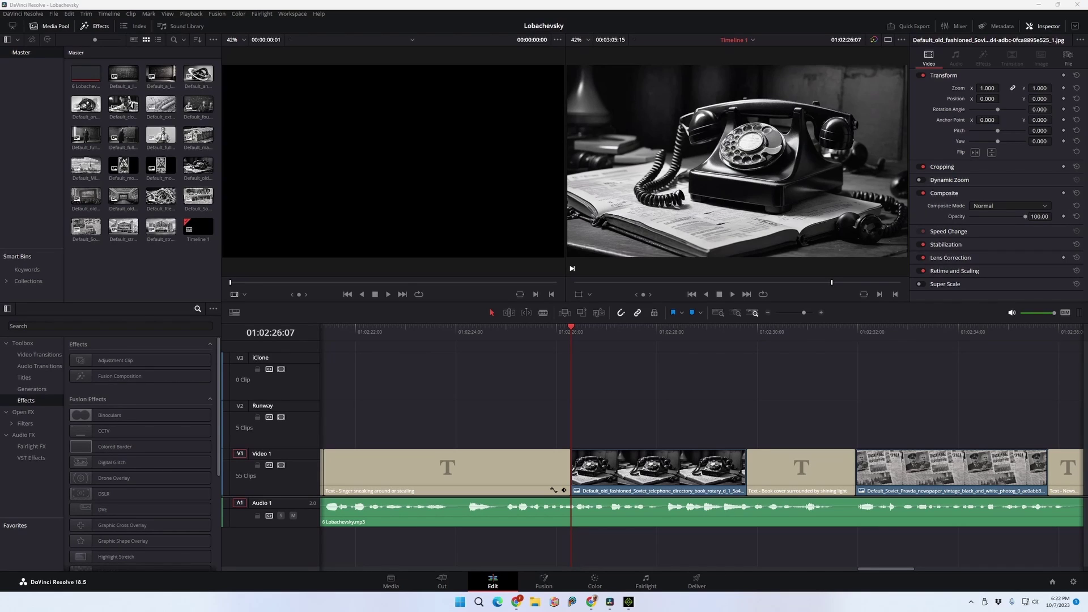
drag(740, 348, 573, 361)
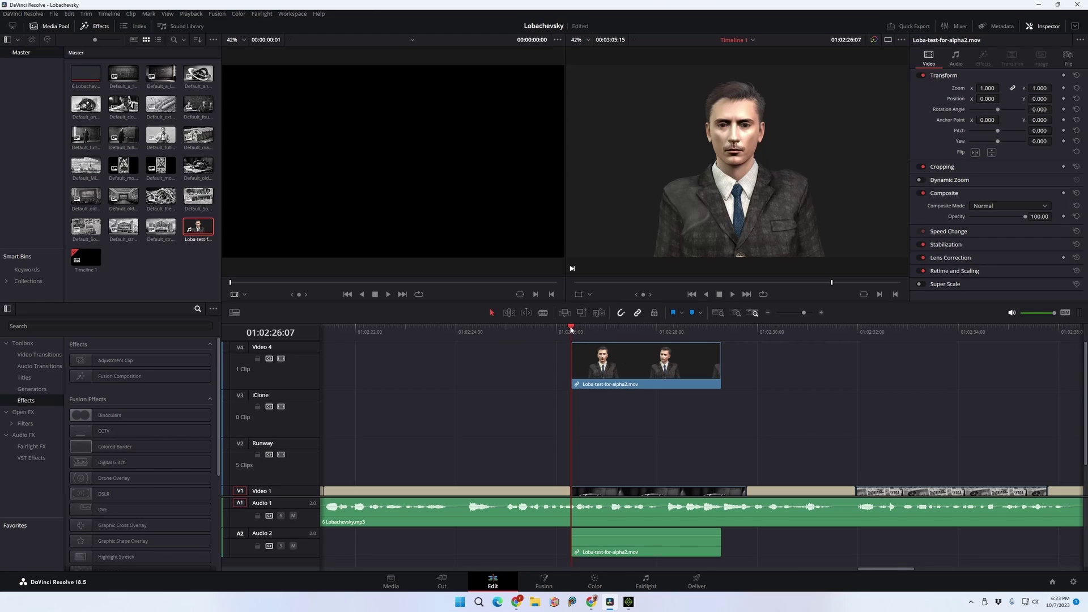
mouse_move(571, 328)
mouse_down()
mouse_move(556, 328)
mouse_move(583, 325)
mouse_up()
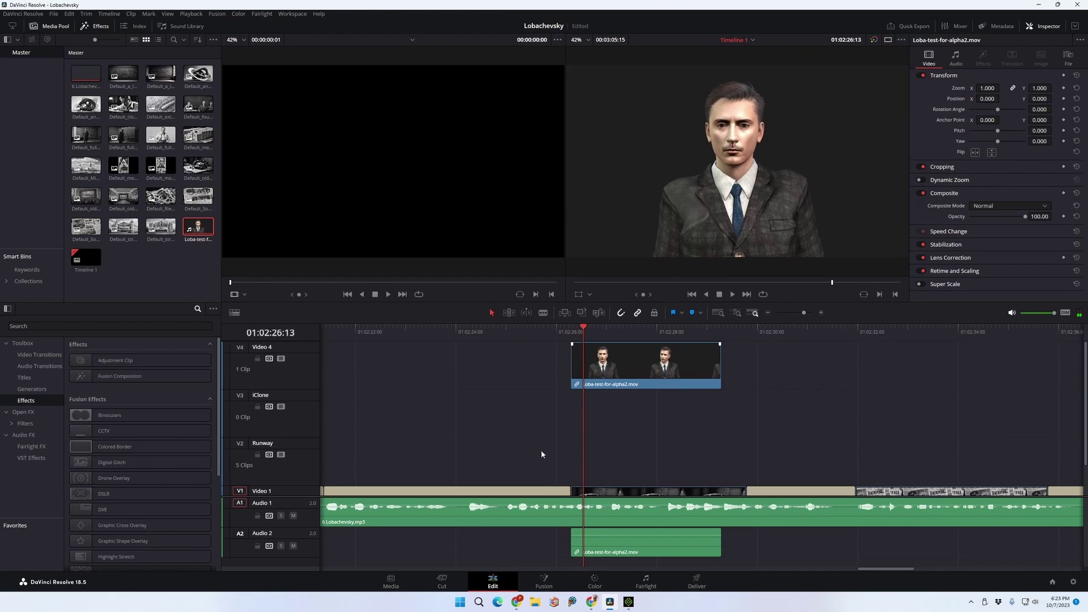
drag(644, 328, 703, 333)
click(577, 328)
click(572, 329)
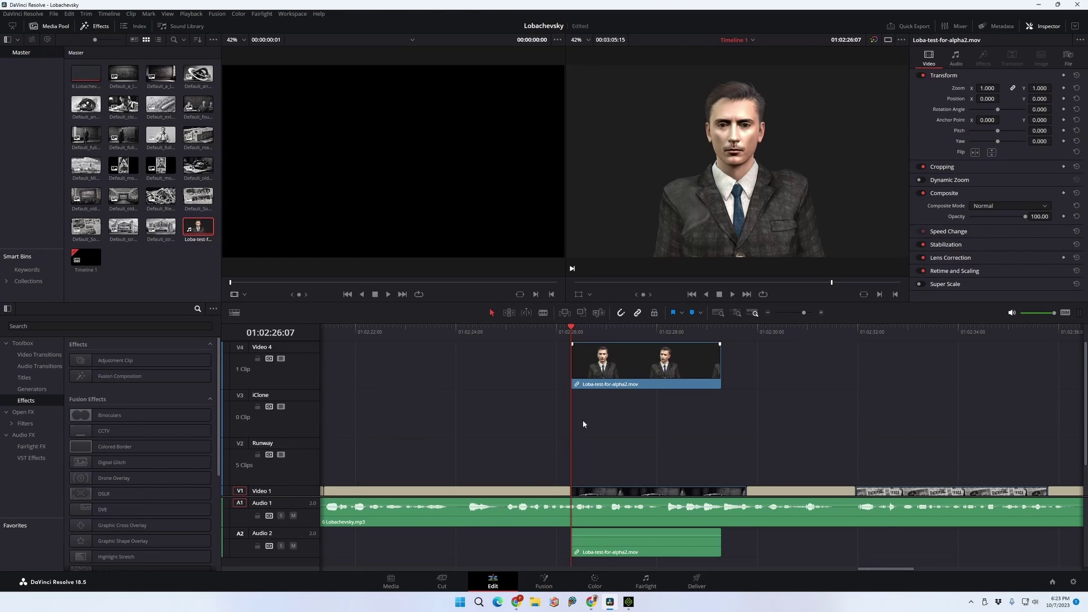
Step: Open the Loba-test-for-alpha2.mov clip in Fusion and move the MediaOut1 node farther from MediaIn1
click(628, 358)
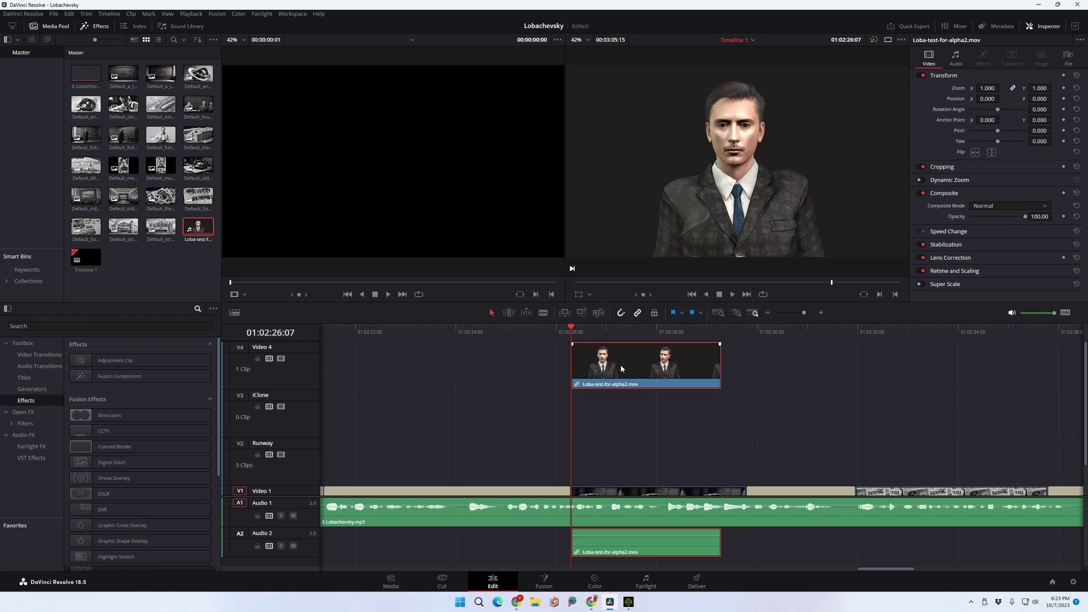
click(543, 585)
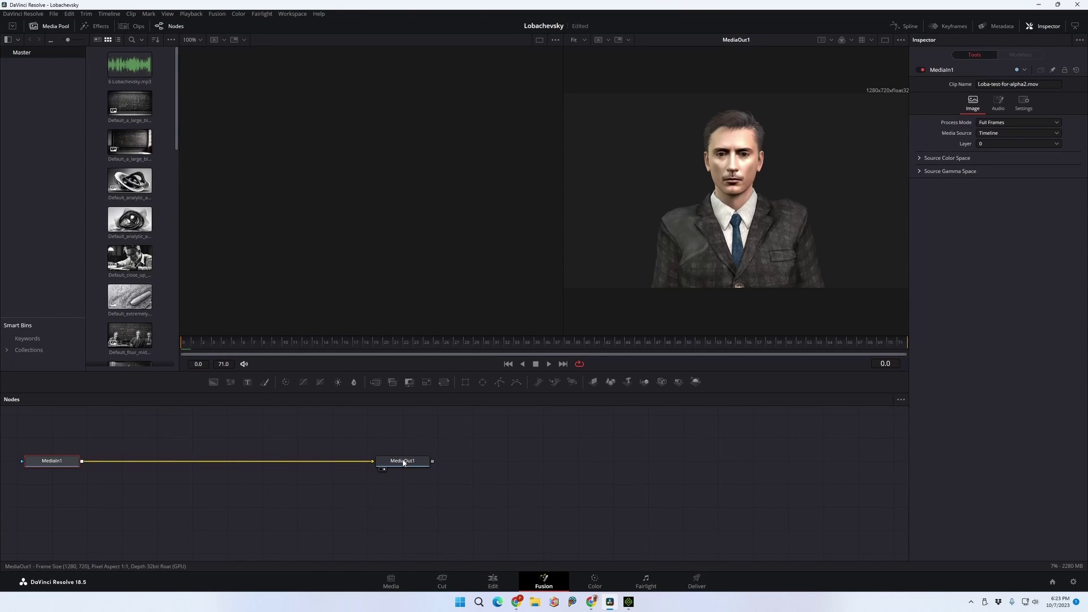
mouse_move(404, 462)
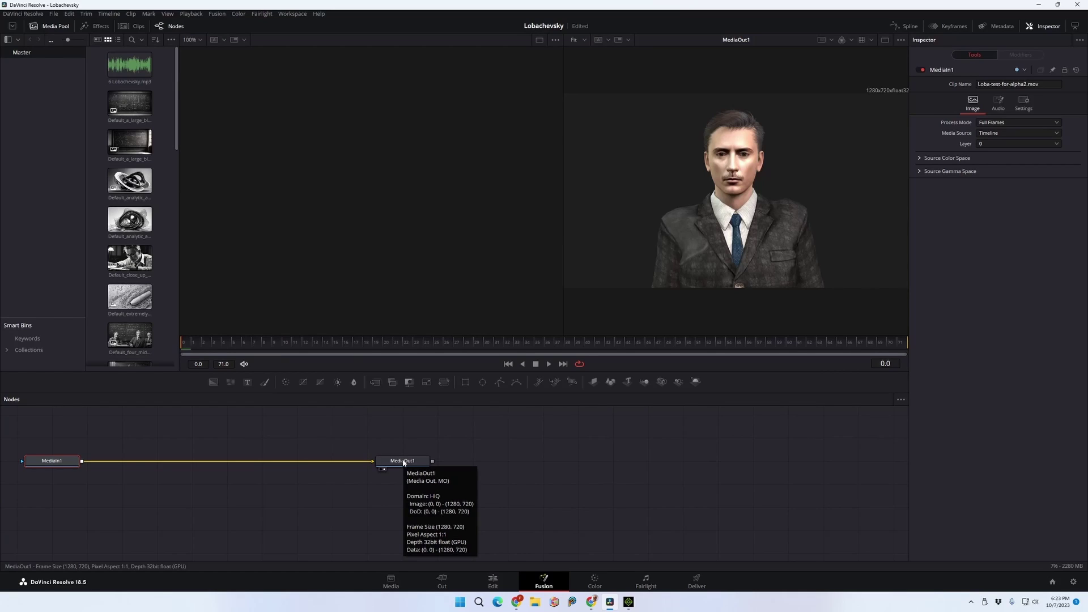
drag(404, 462, 515, 460)
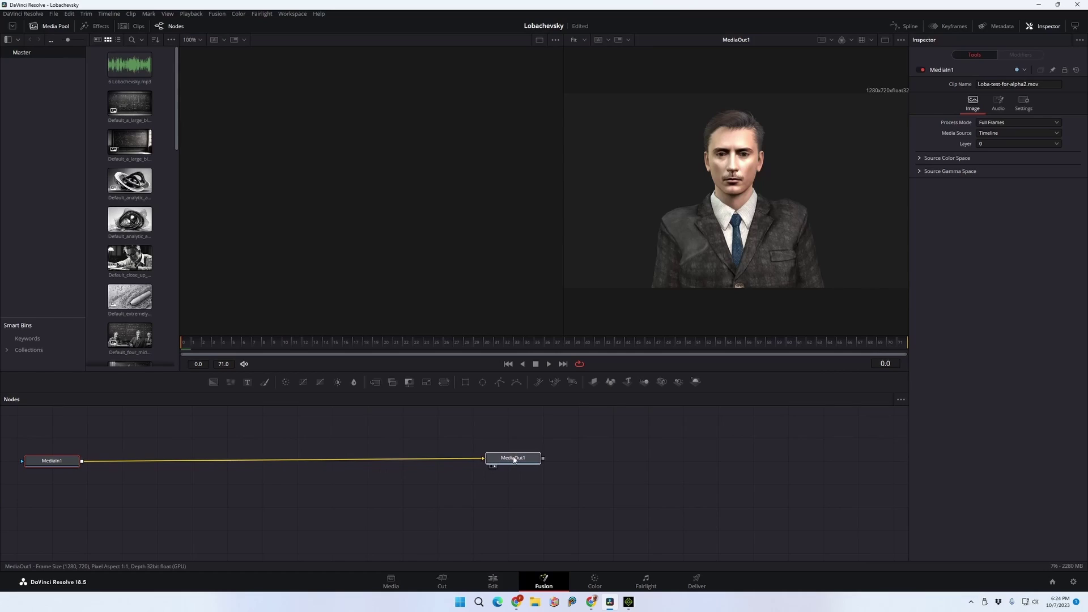
Step: Align the MediaOut1 node level with MediaIn1 in the node graph and inspect both nodes' settings
click(375, 475)
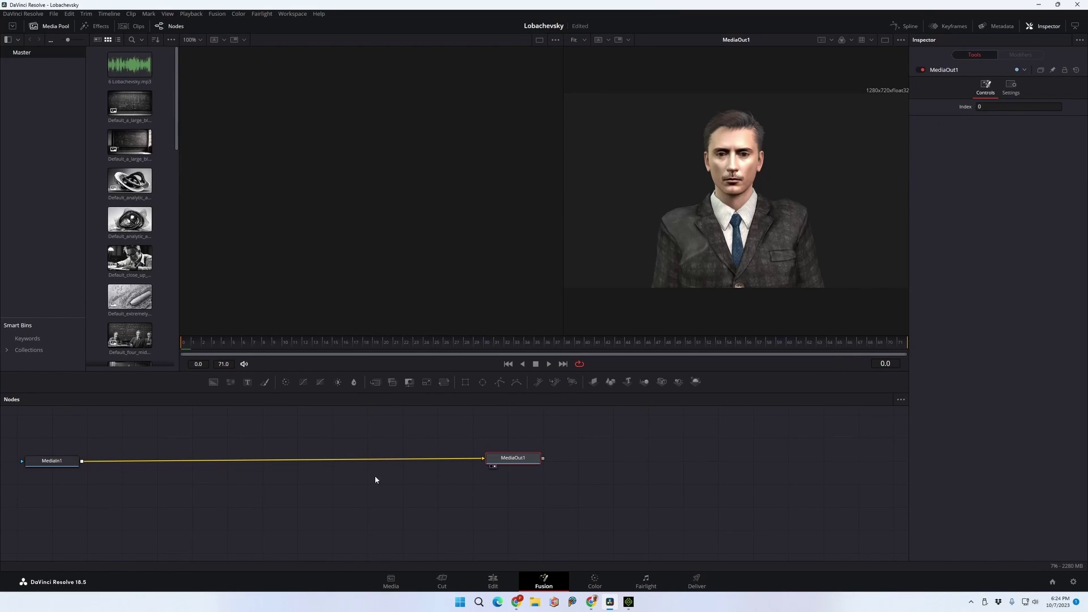
click(53, 463)
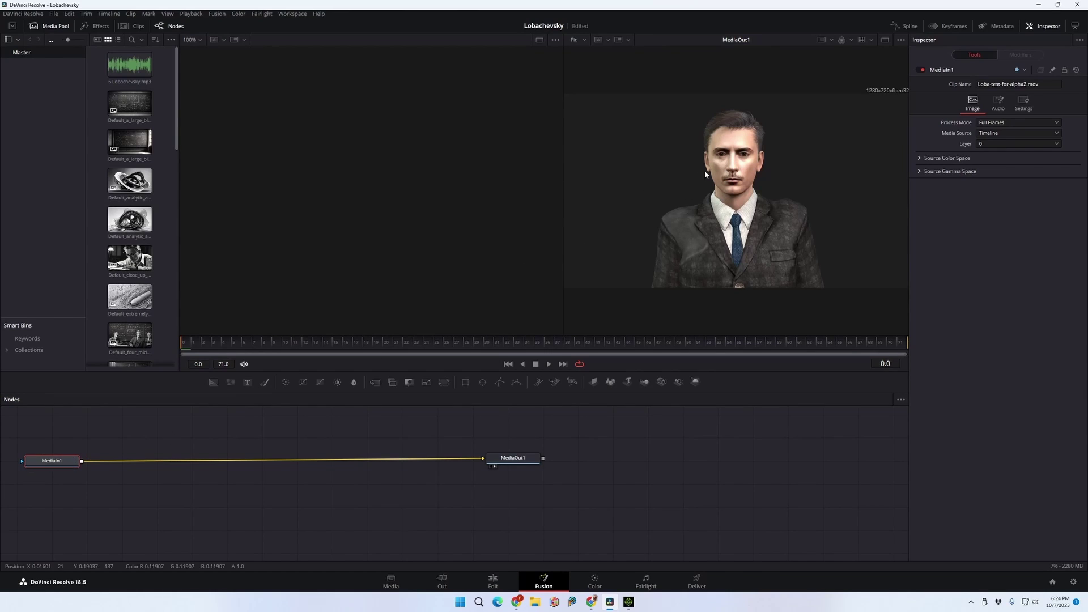
drag(516, 461, 524, 462)
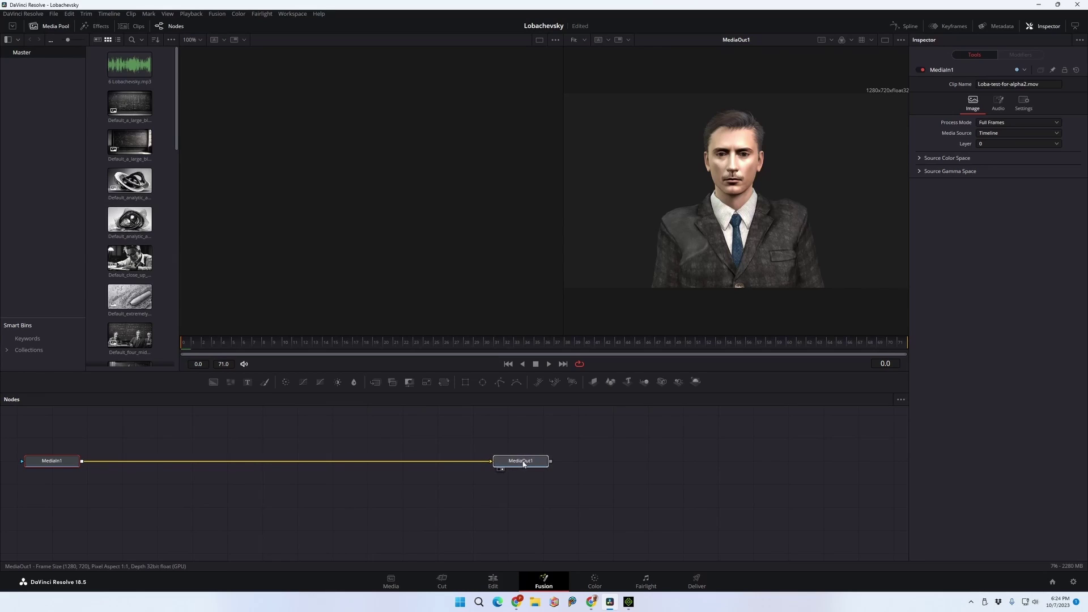
click(66, 464)
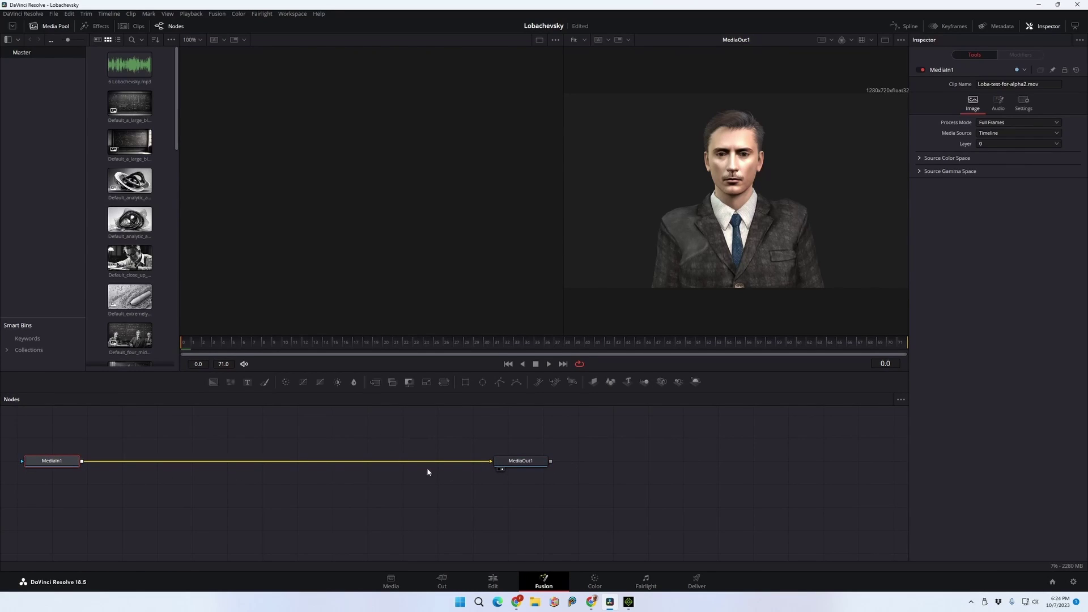
click(524, 462)
click(292, 516)
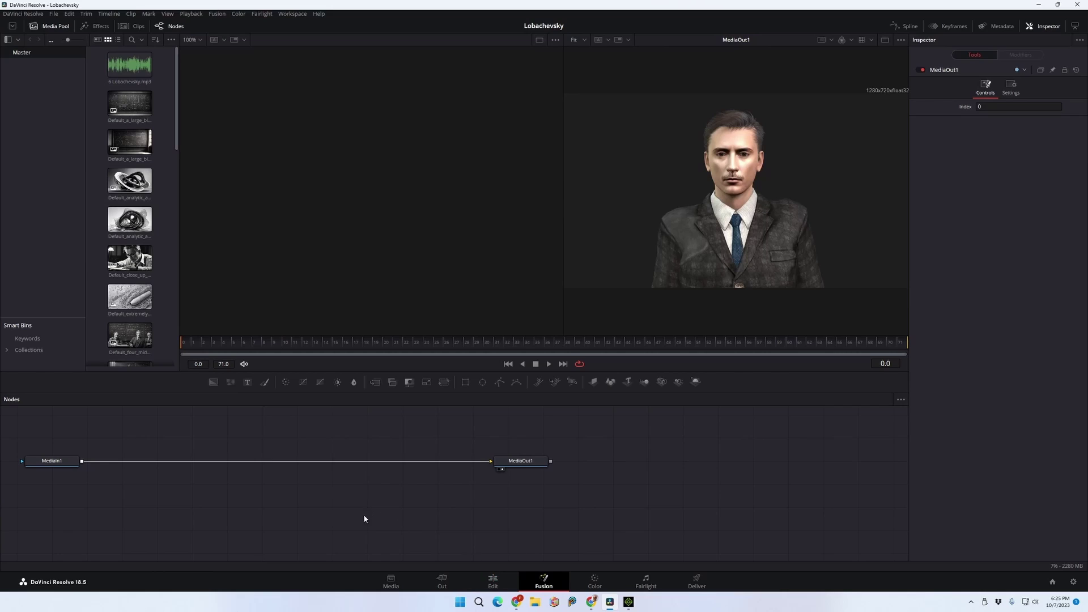
Step: Add an Alpha Multiply matte node to the node graph between MediaIn1 and MediaOut1, leaving it unconnected
right_click(278, 443)
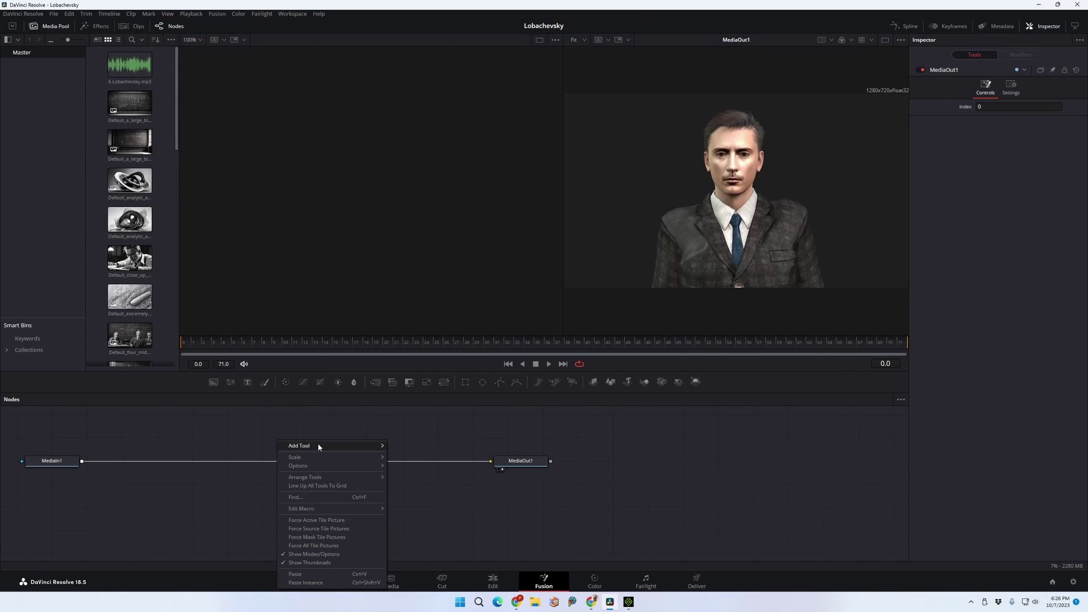
mouse_move(319, 447)
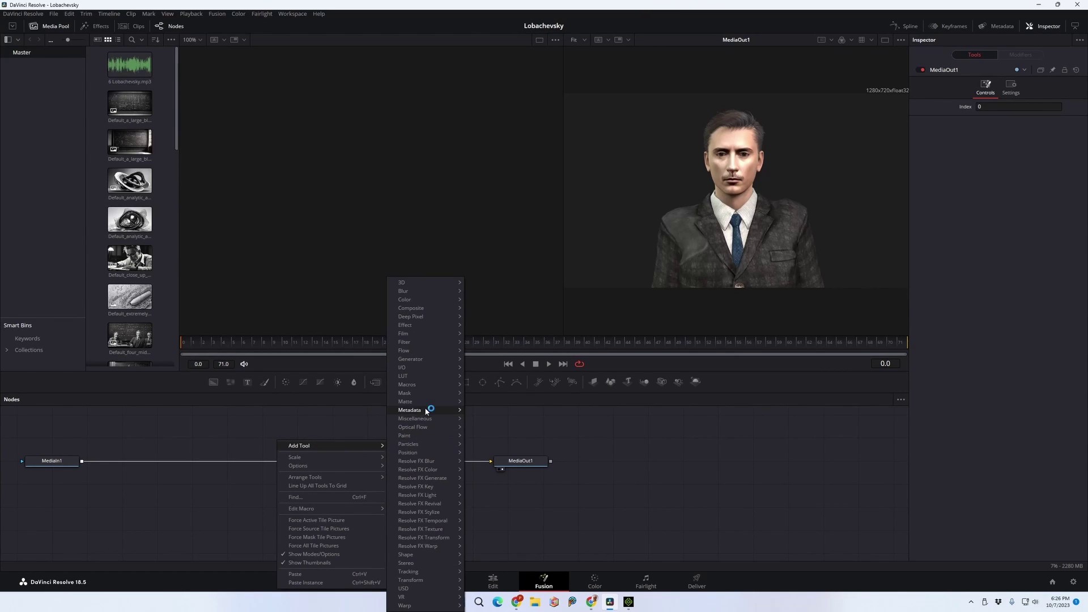
mouse_move(427, 405)
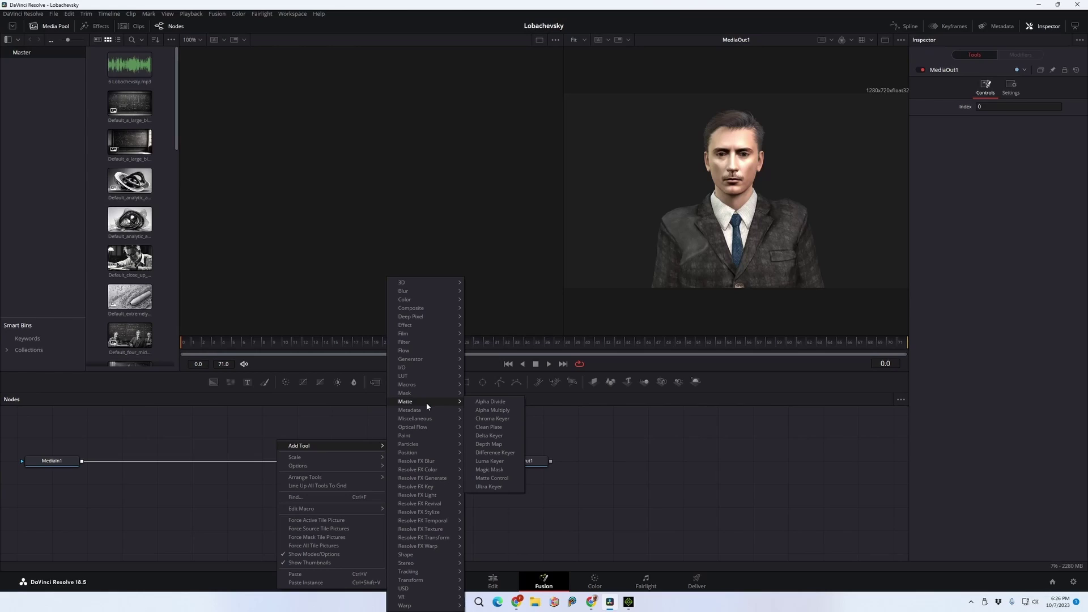
click(483, 410)
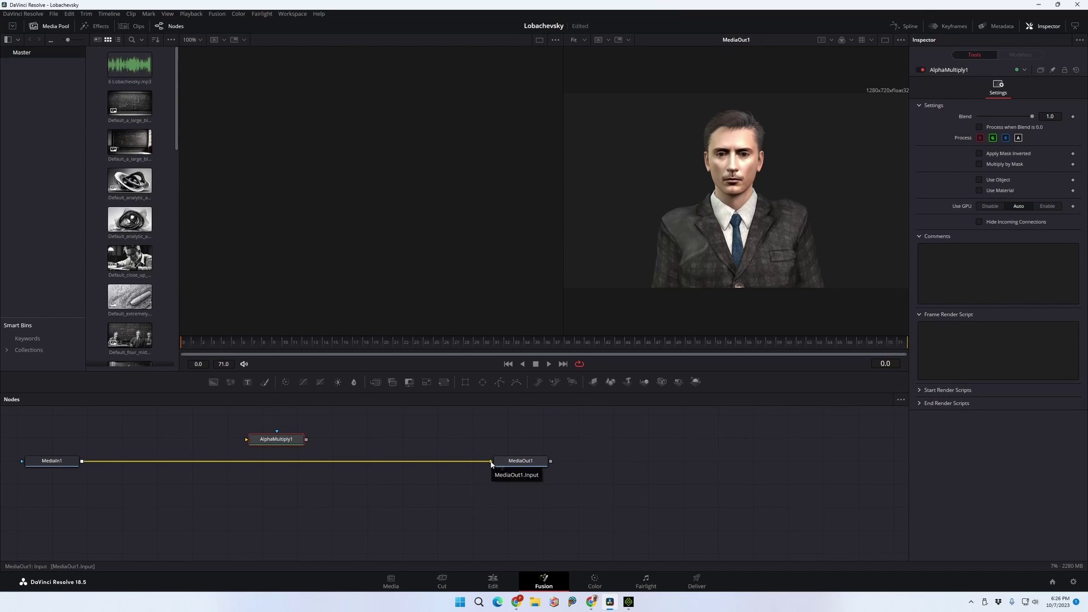
Step: Route MediaIn1 through the AlphaMultiply1 node into MediaOut1 and place AlphaMultiply1 below the other two nodes
drag(490, 463, 247, 441)
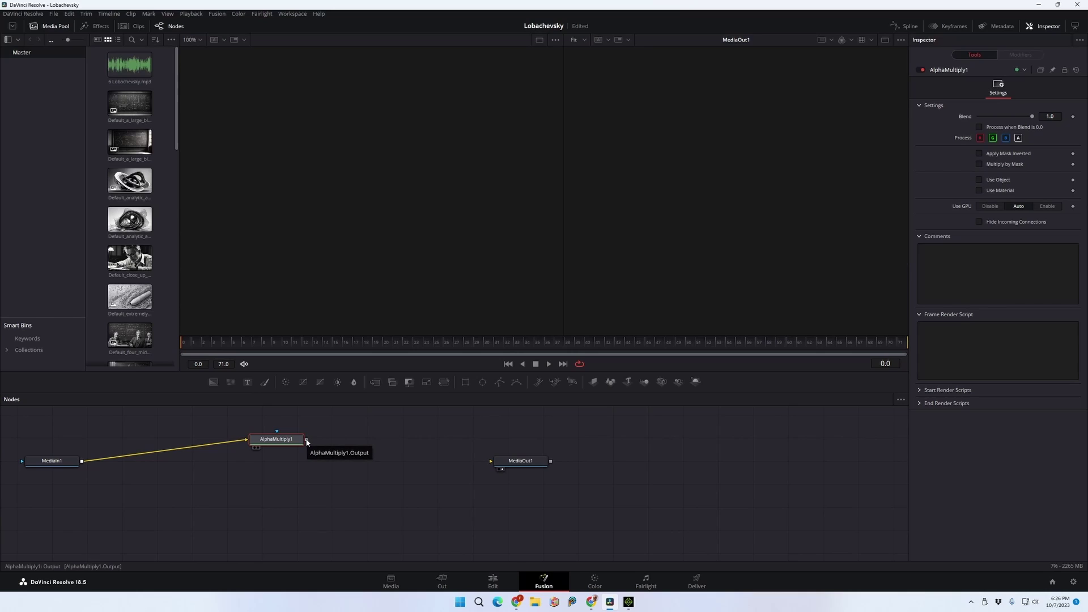
drag(306, 442, 491, 462)
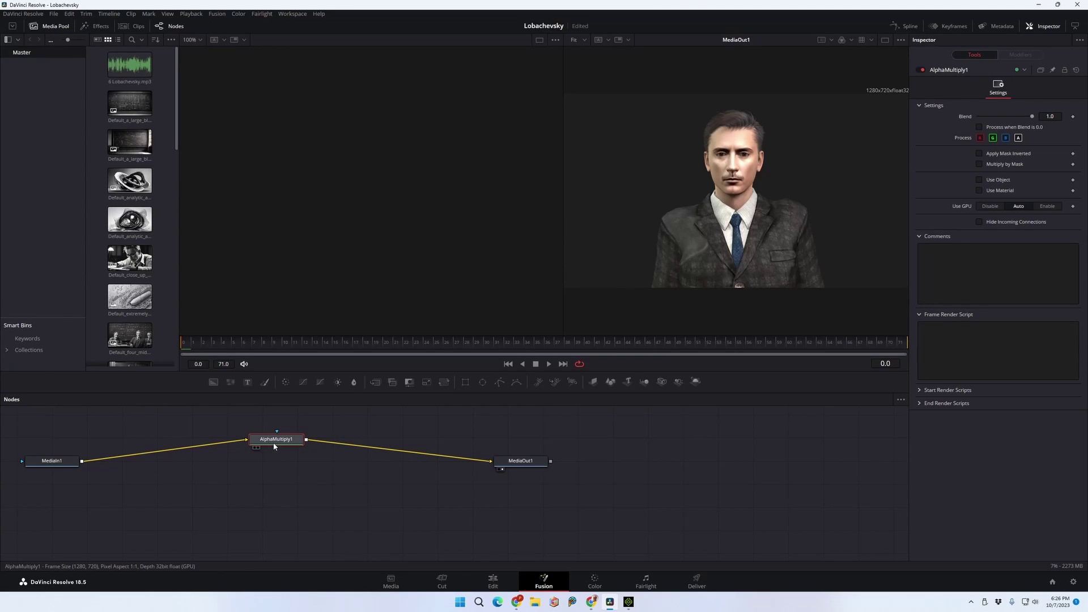
drag(276, 445, 275, 491)
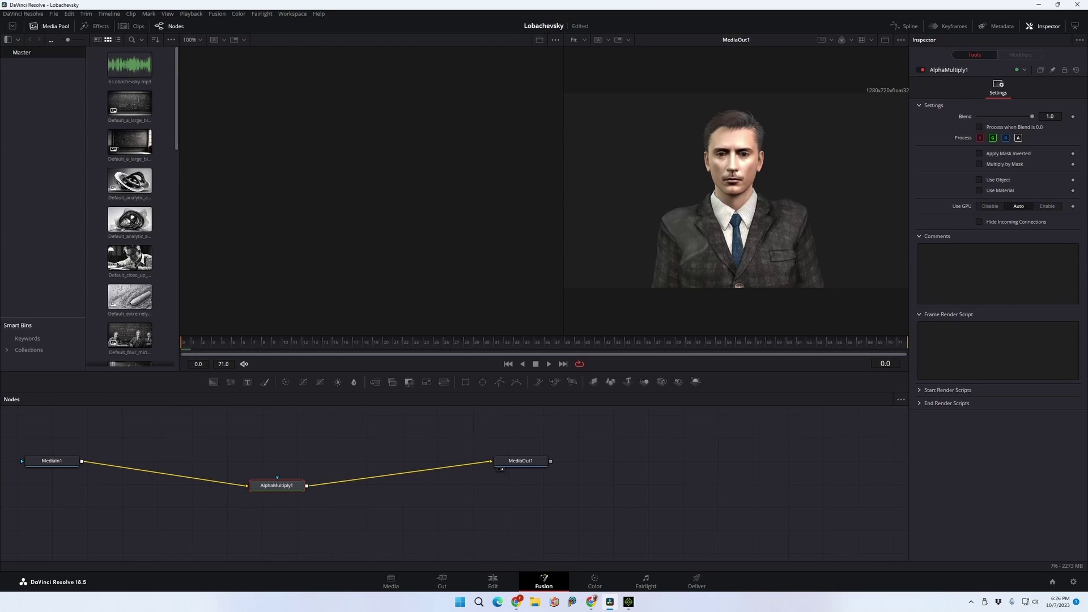
Step: Add Loba-test-for-alpha.mov as a media node above AlphaMultiply1 and connect its output to the AlphaMultiply1 Effect Mask input
drag(1087, 272, 281, 443)
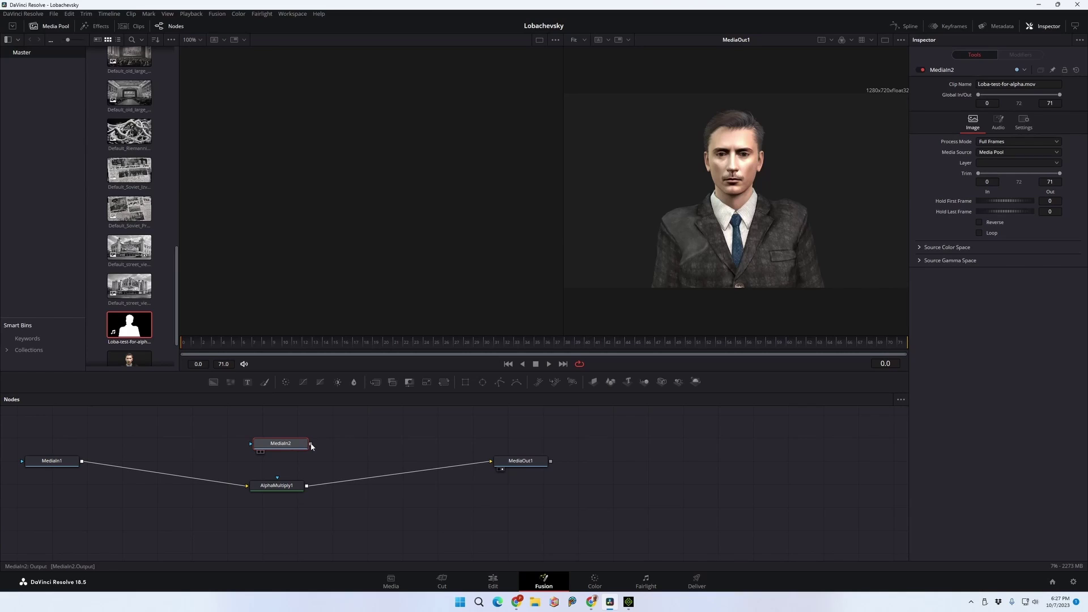
drag(310, 446, 277, 481)
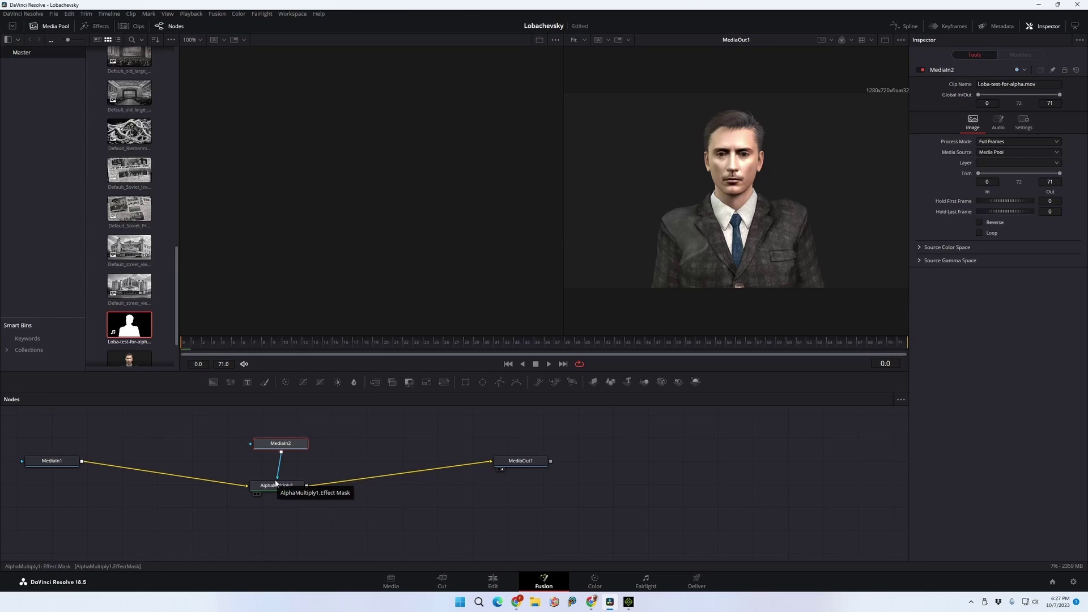
drag(282, 449, 273, 443)
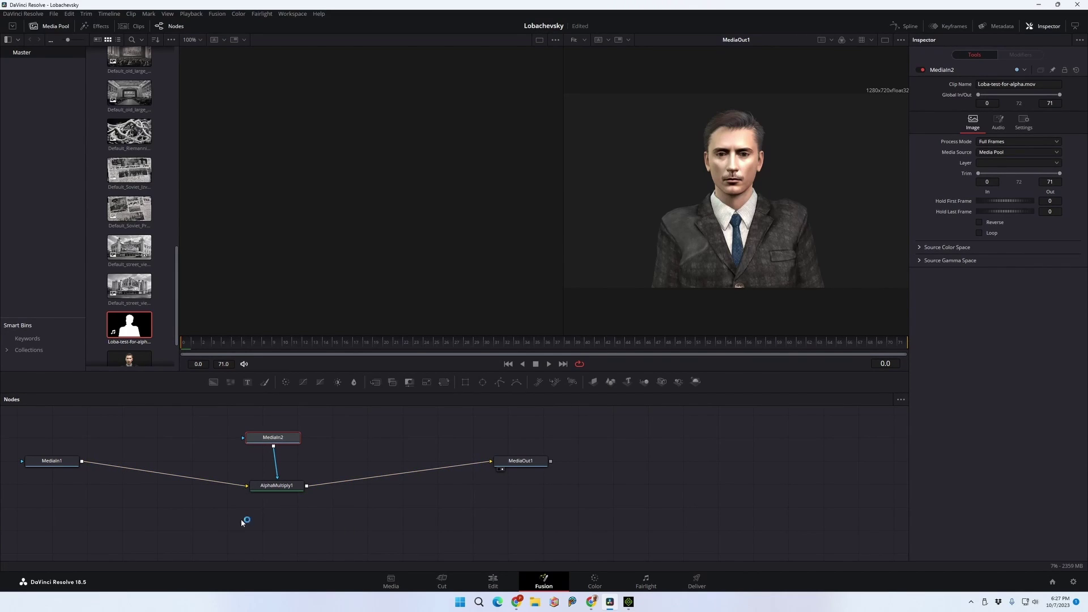
Step: Enable Multiply by Mask with the Luminance channel on the AlphaMultiply1 node, saving the project along the way
click(276, 486)
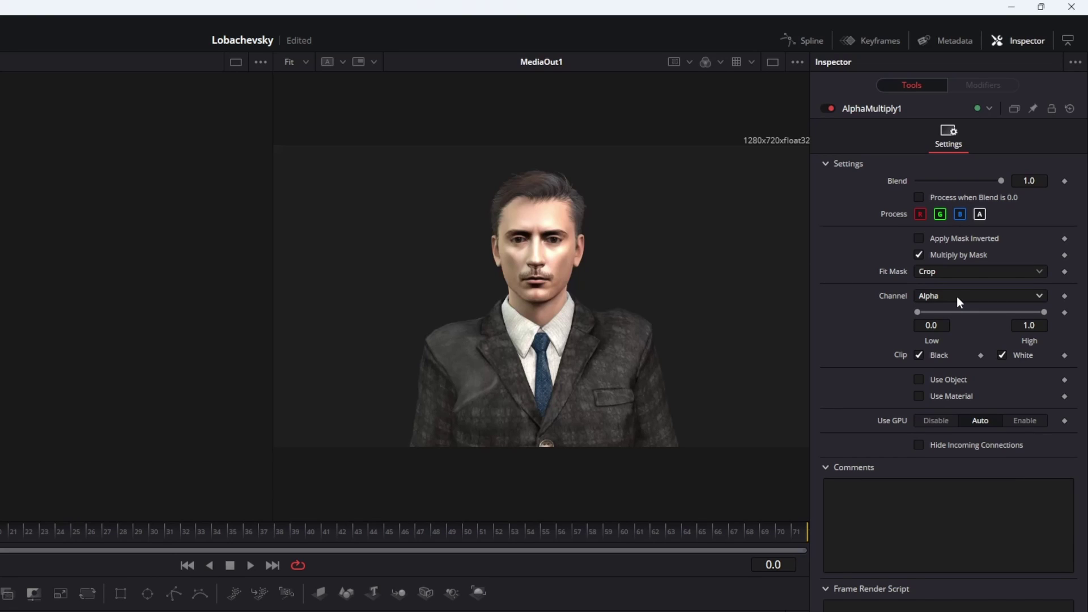
key(ctrl+s)
click(1038, 295)
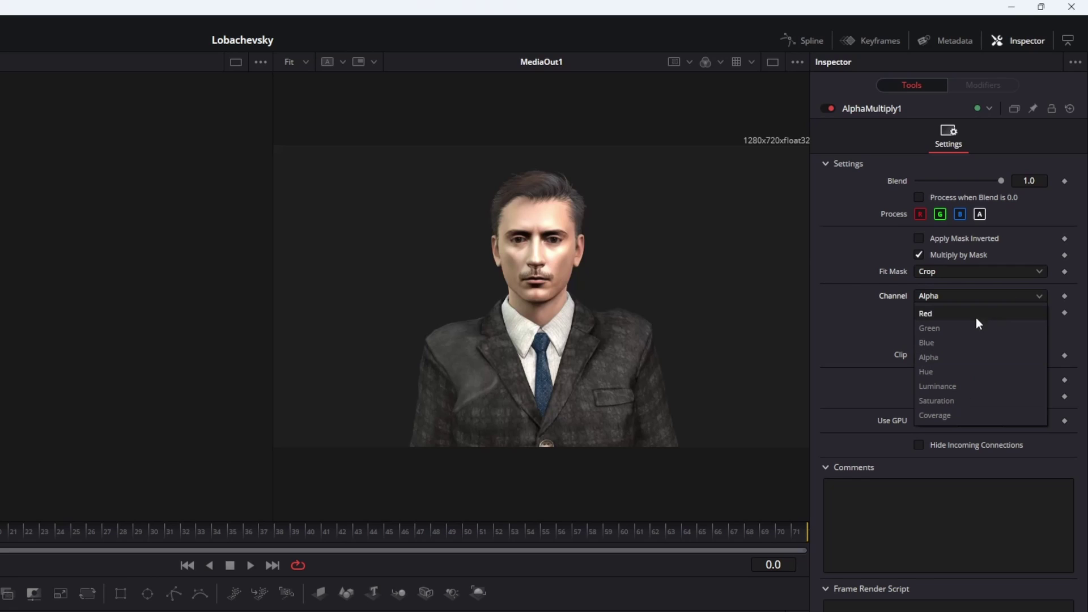
click(945, 386)
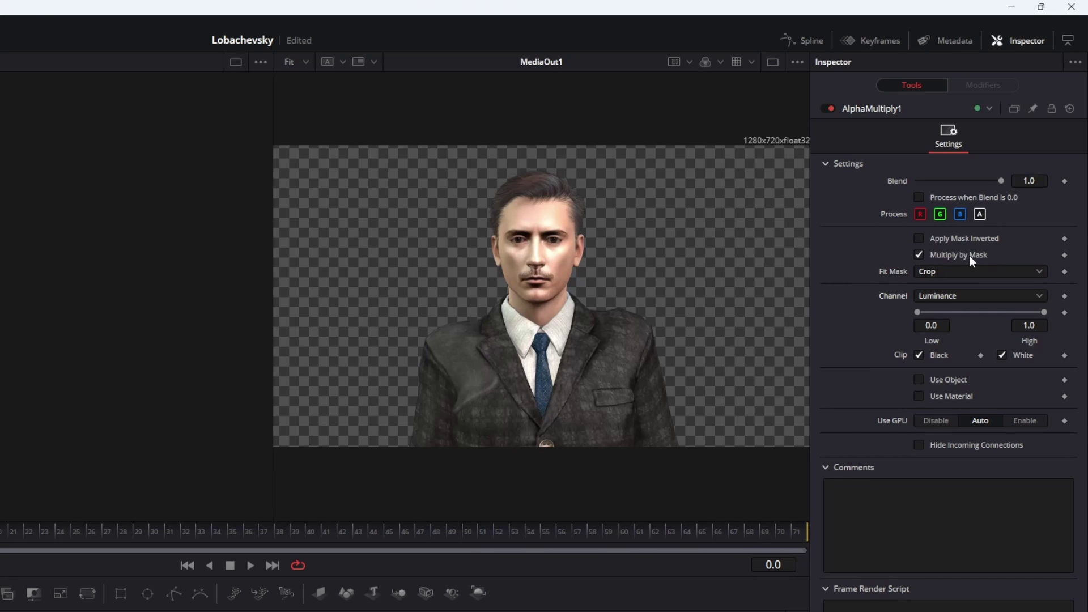
click(1003, 296)
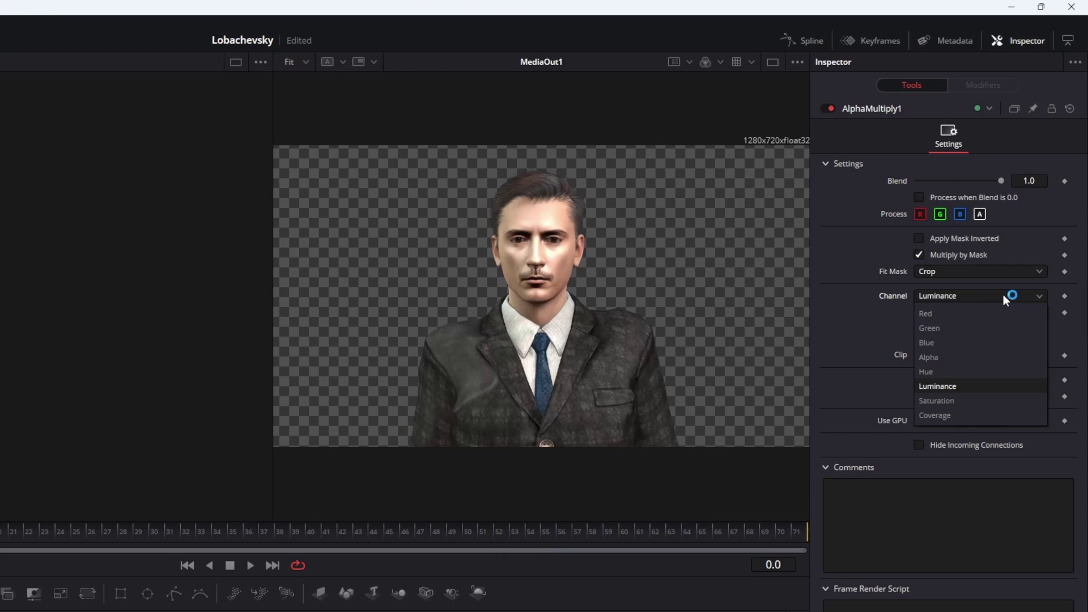
click(1003, 296)
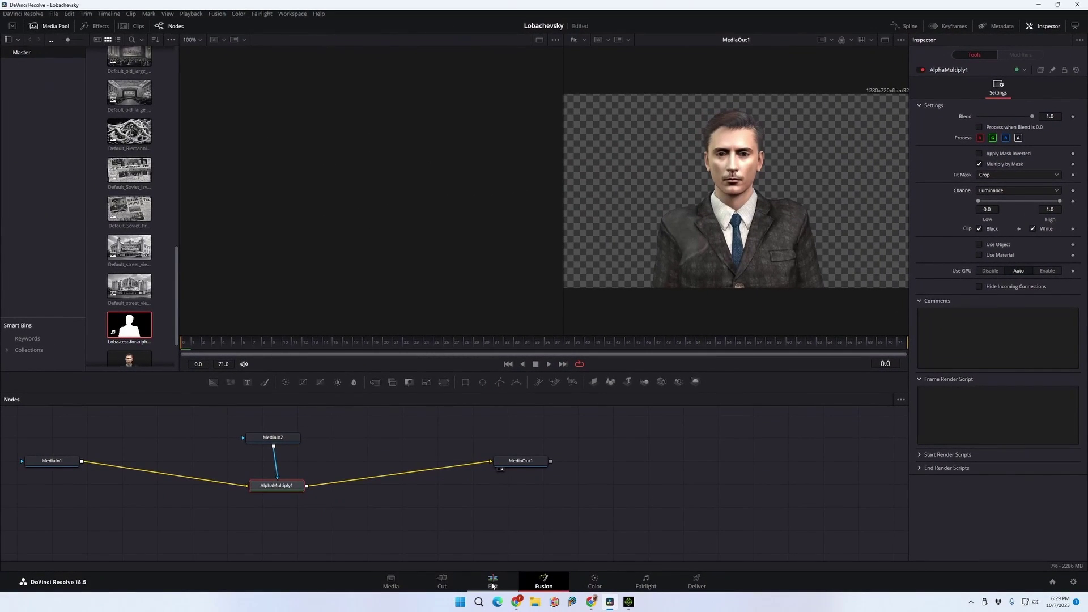
Step: Return to the Edit page and scrub through the Loba-test-for-alpha2.mov clip to check the character over the telephone background
click(492, 585)
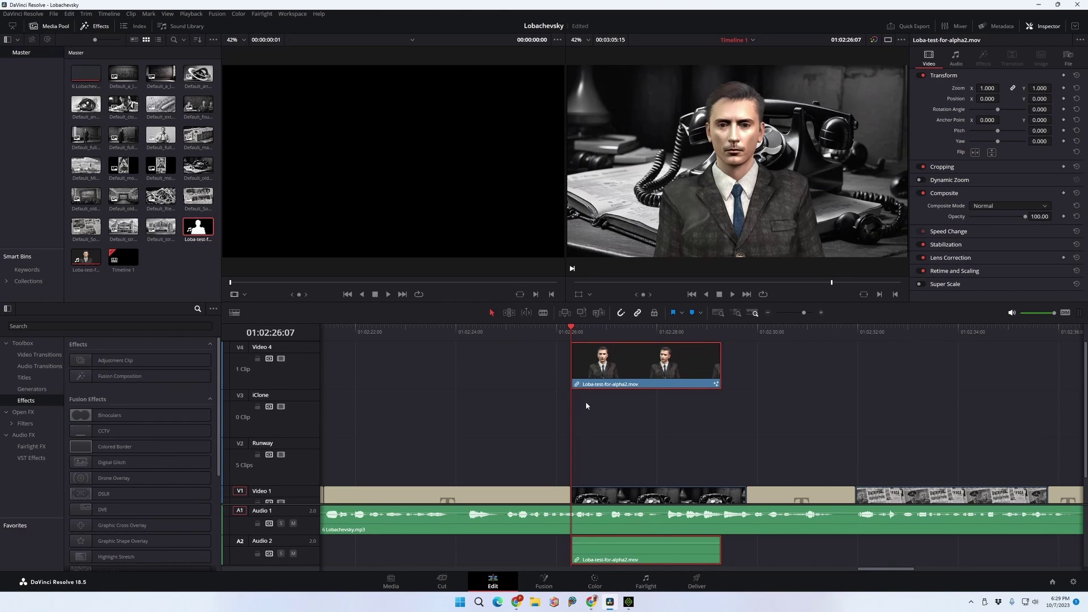
drag(603, 331, 699, 334)
mouse_move(711, 334)
mouse_down()
mouse_move(625, 330)
mouse_move(694, 331)
mouse_up()
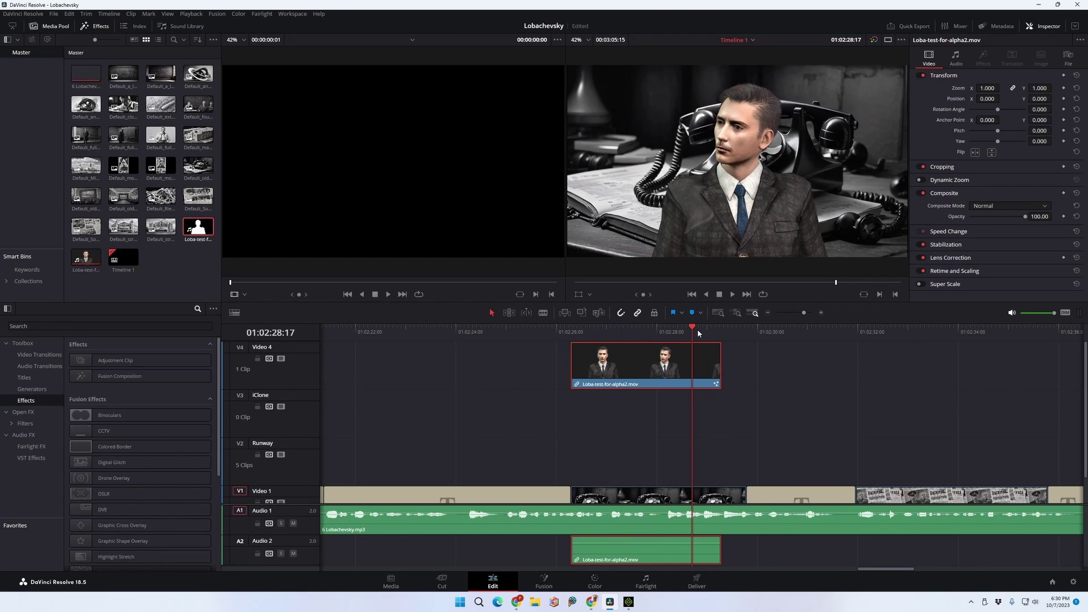